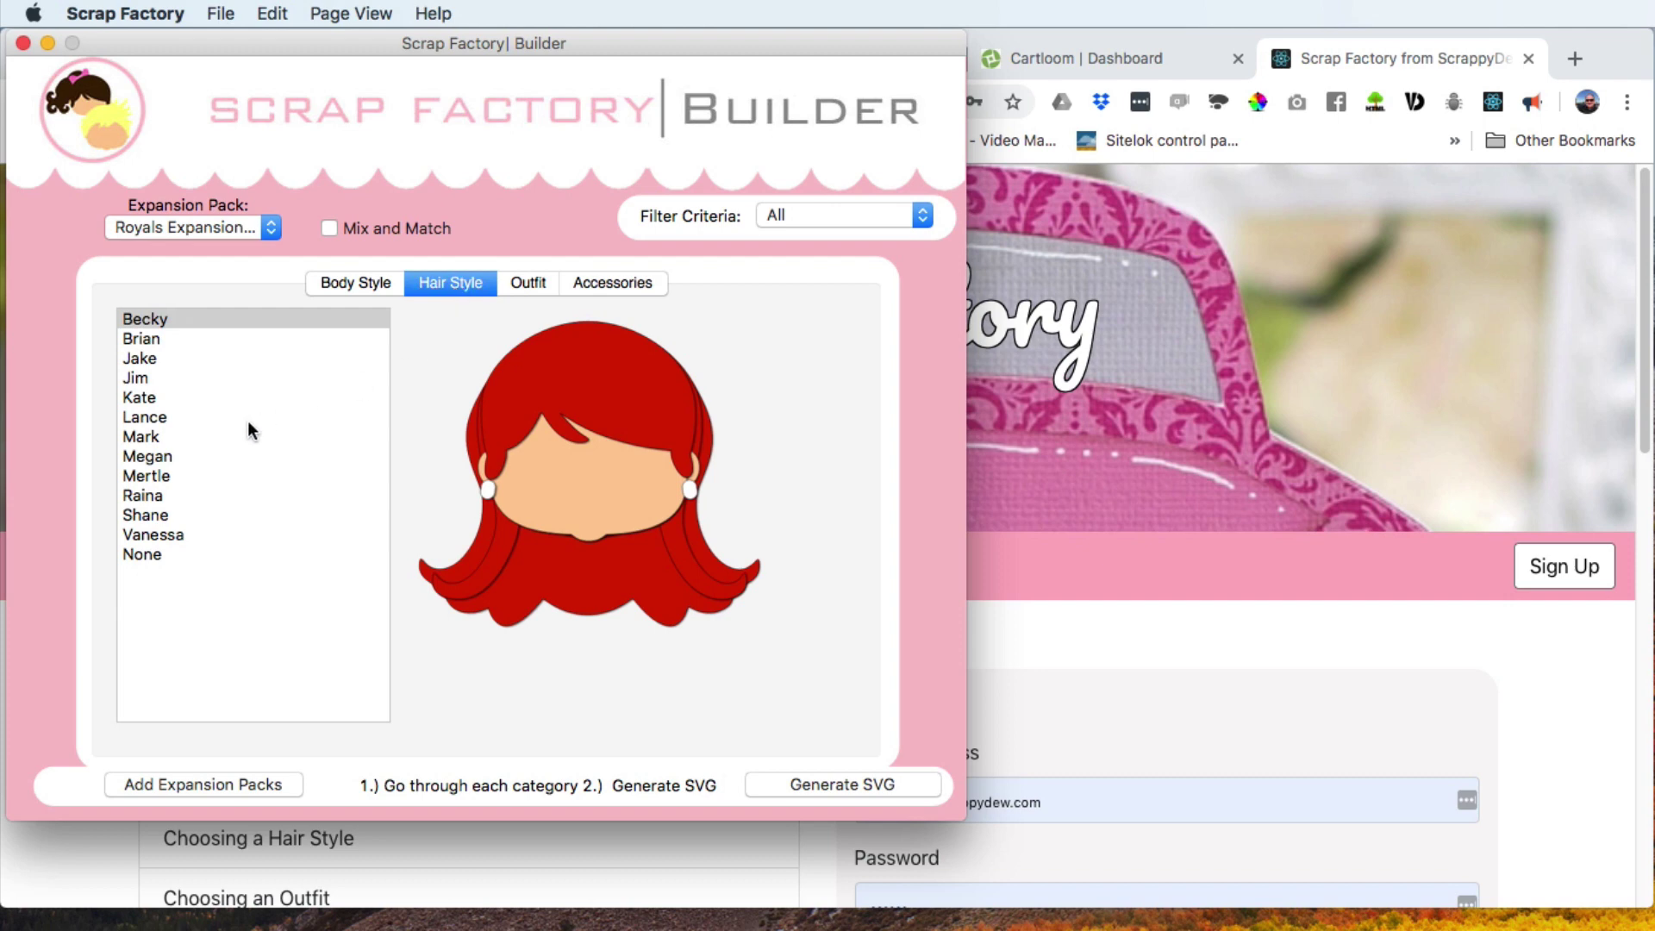
Step: Show the outfits of the Royals expansion pack, and switch to the ScrapFactory page in the browser
{"action": "left_click", "coordinate": [532, 280]}
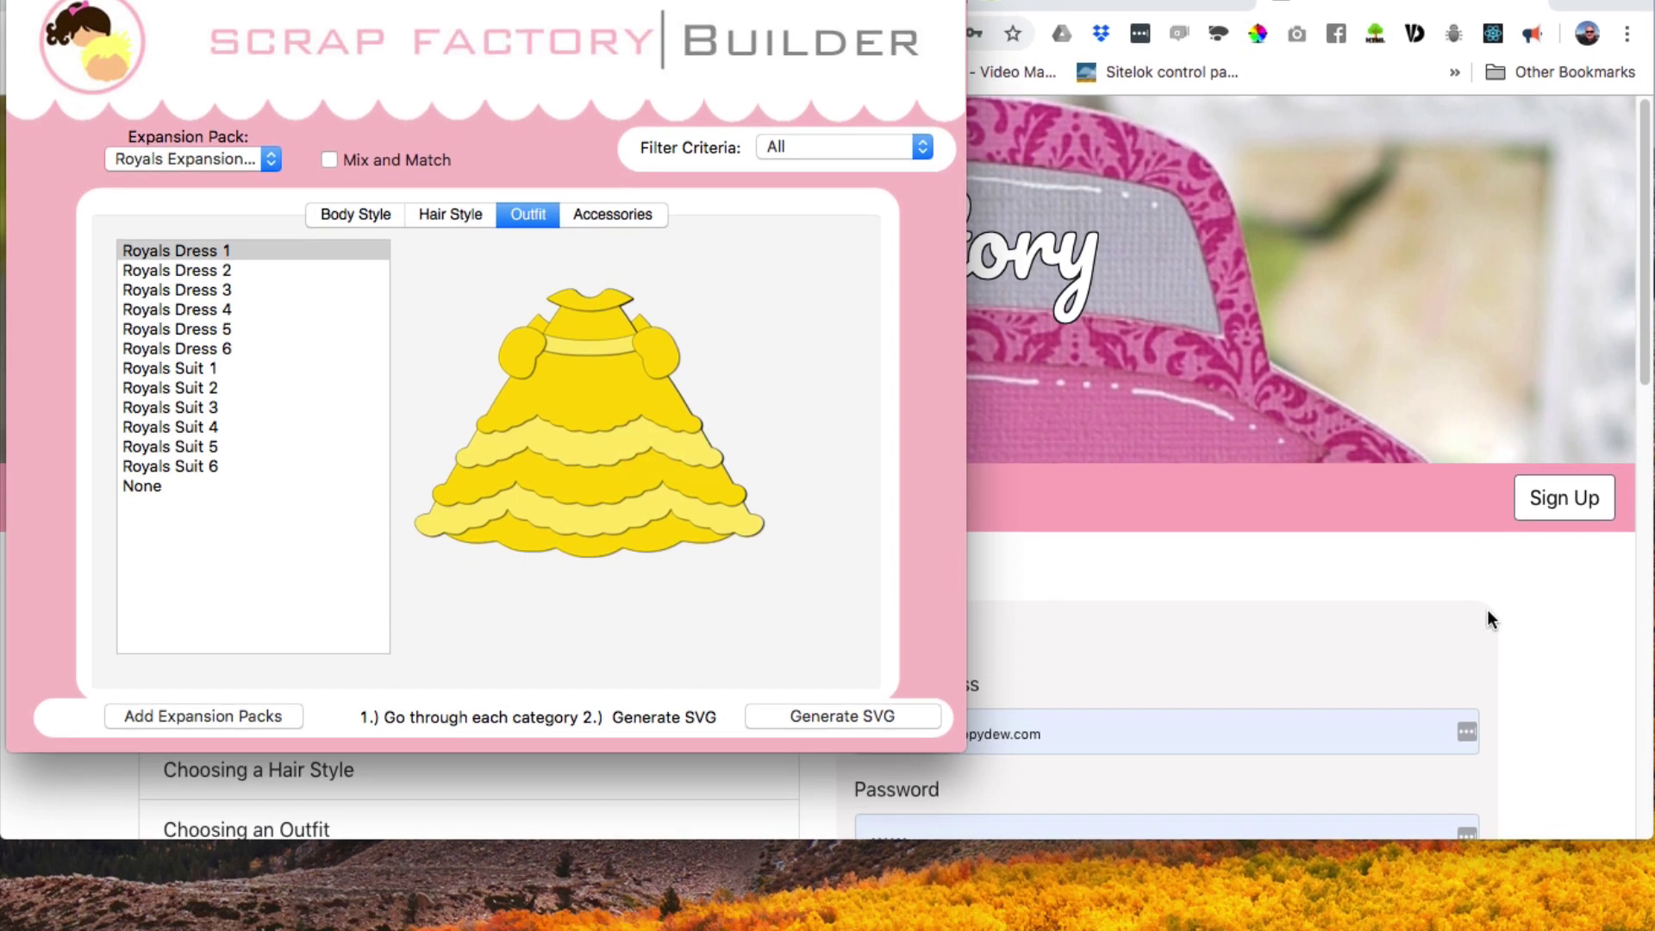
{"action": "left_click", "coordinate": [1487, 676]}
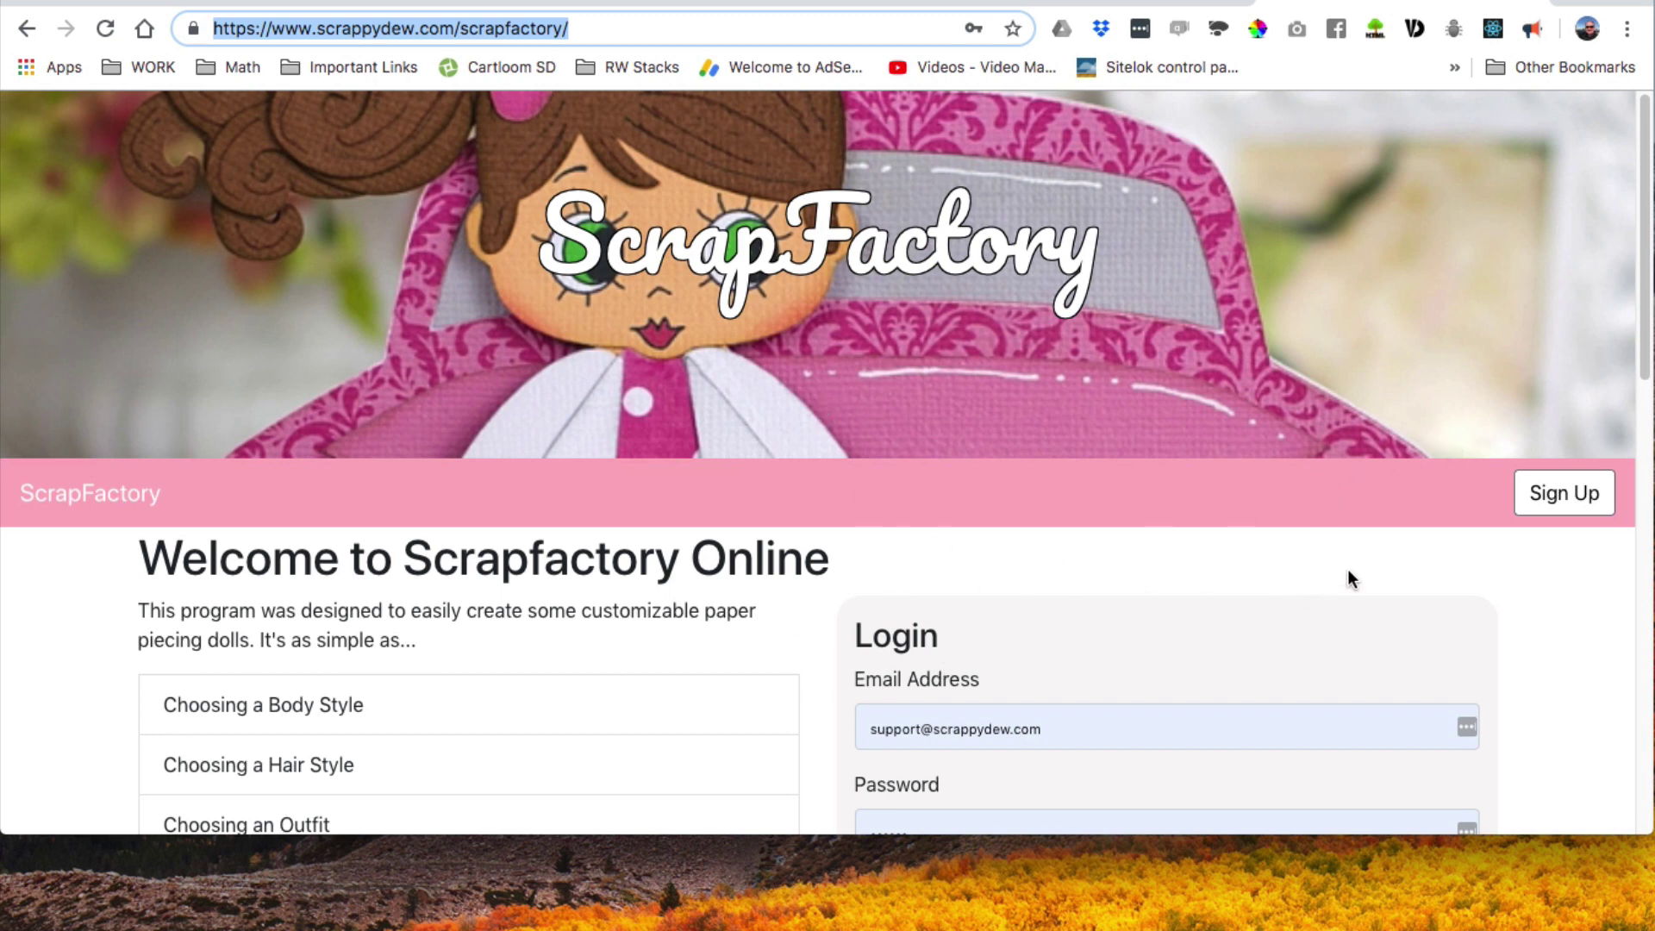
Step: Open the sign-up form on the ScrapFactory page and cancel it
{"action": "left_click", "coordinate": [1558, 502]}
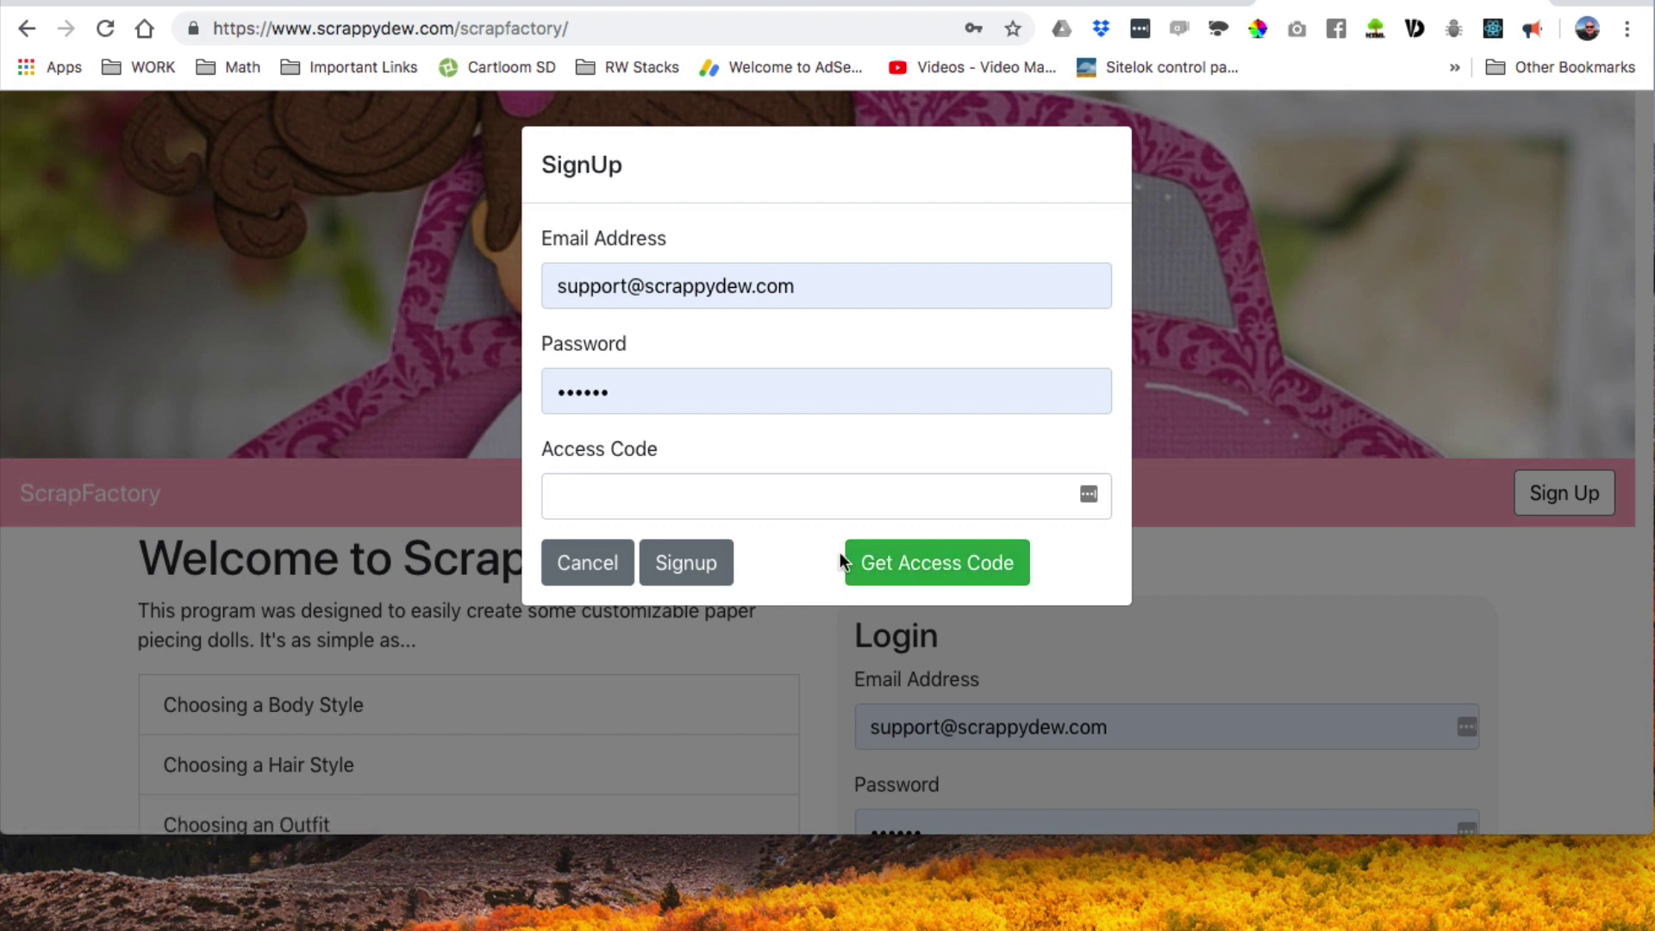
{"action": "left_click", "coordinate": [622, 574]}
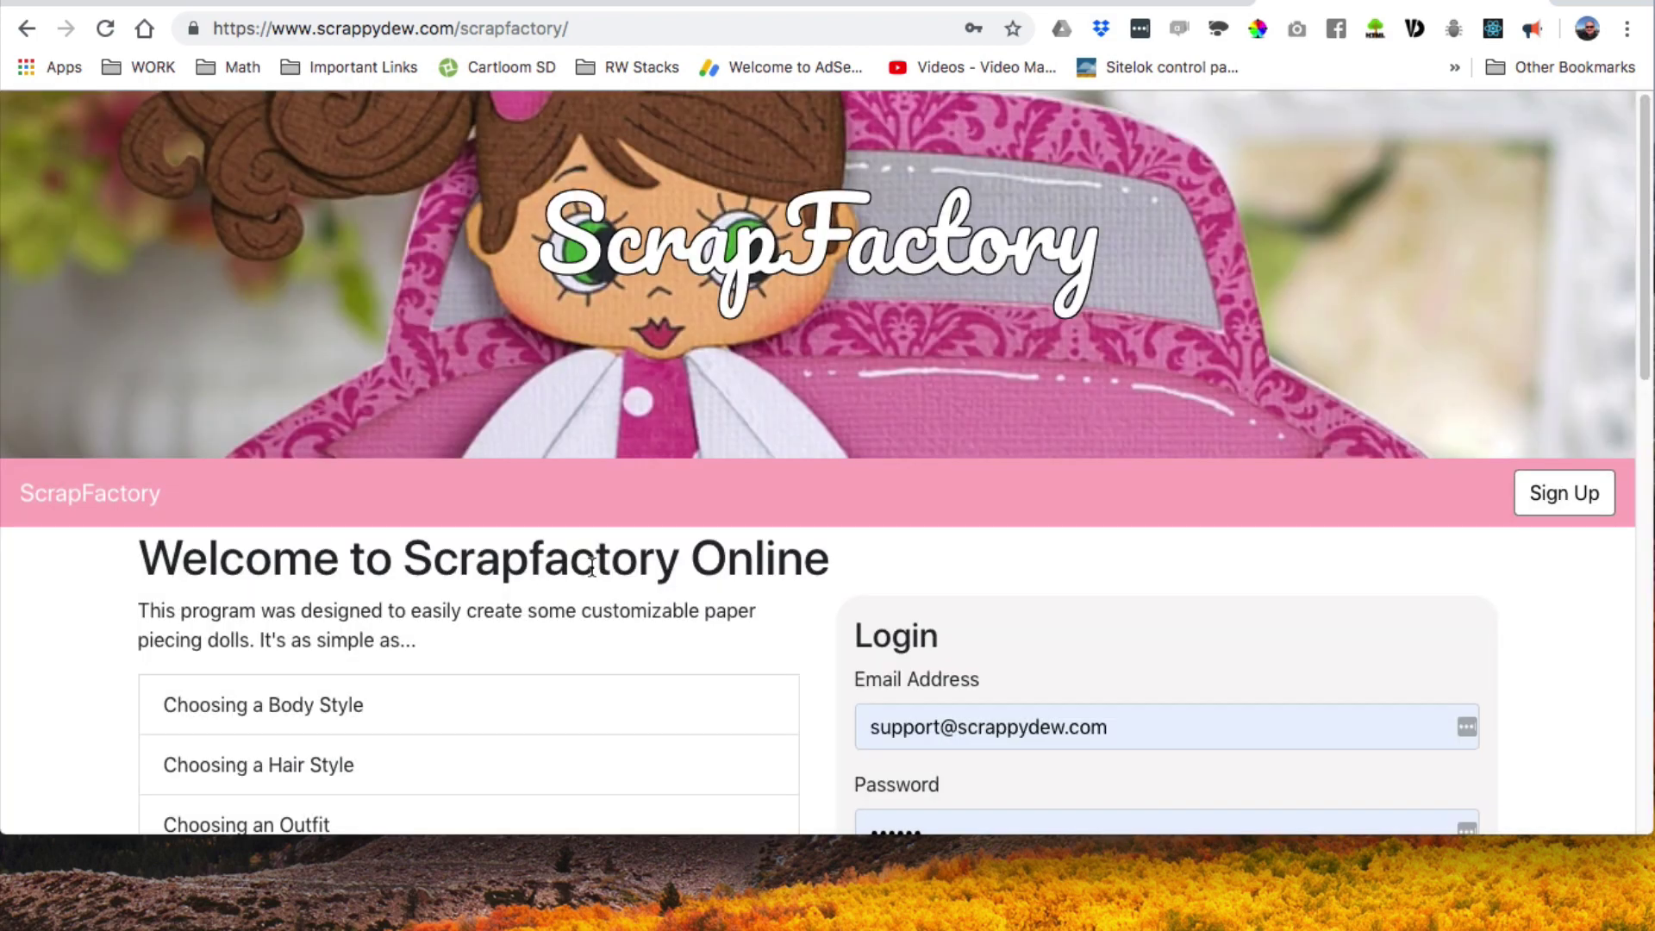
Step: Log in with the prefilled account details and start building a doll
{"action": "scroll", "coordinate": [1187, 683], "scroll_direction": "down", "scroll_amount": 5}
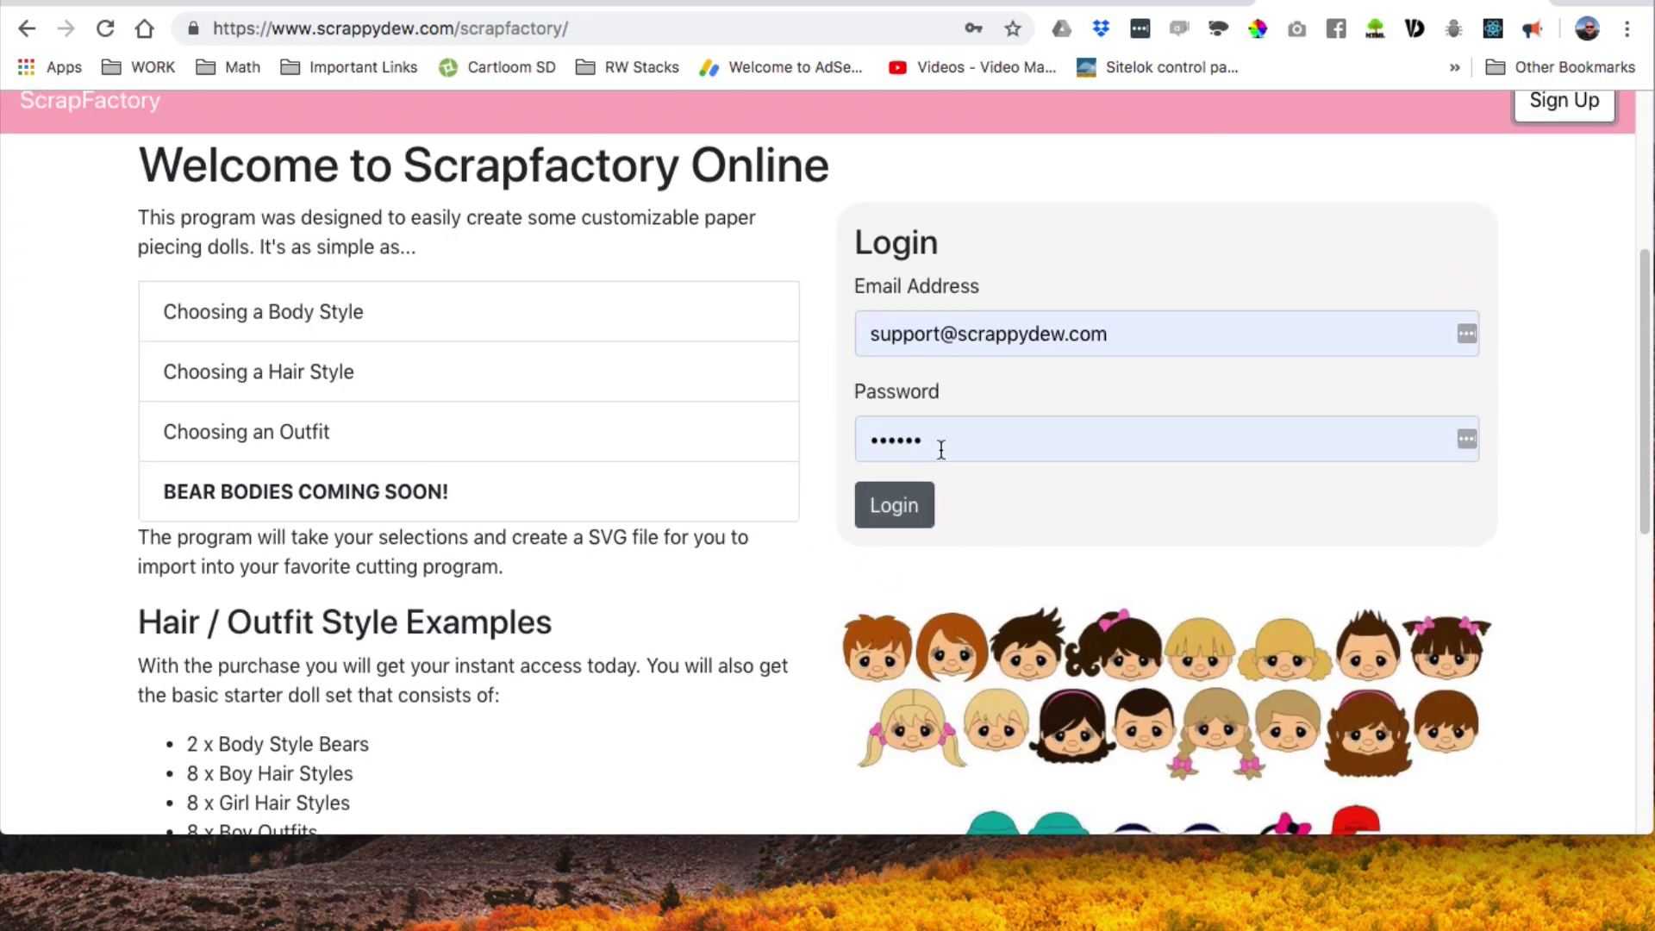
{"action": "left_click", "coordinate": [901, 517]}
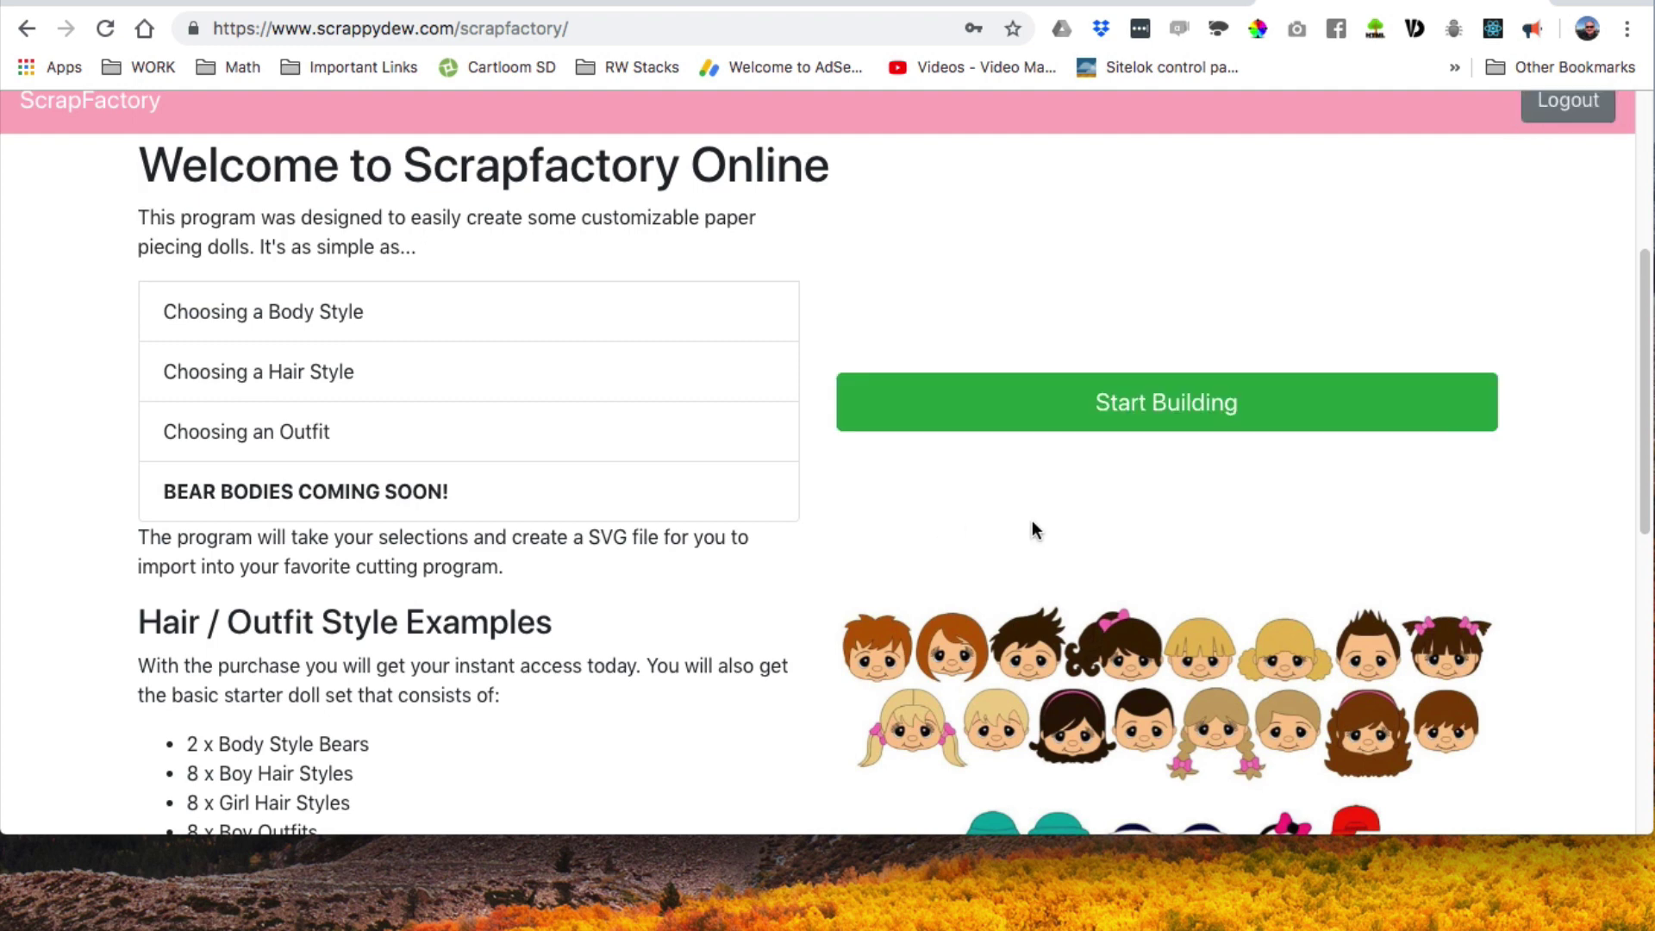
{"action": "left_click", "coordinate": [1197, 418]}
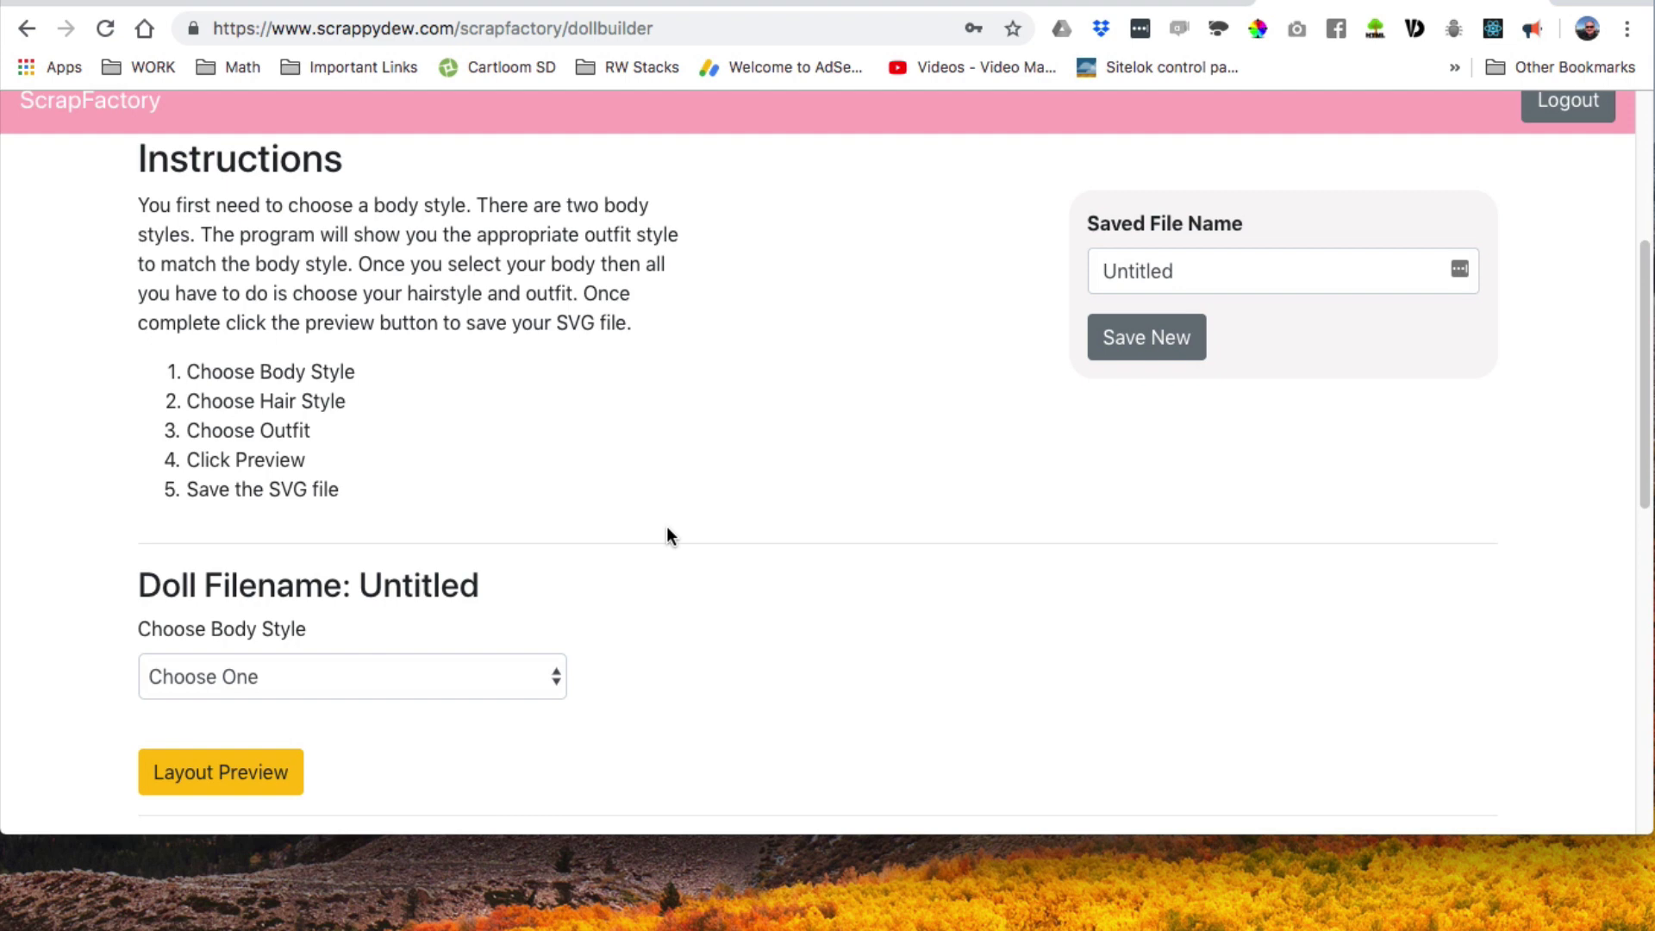
Step: Choose Body 1 No Open Toes as the doll's body style
{"action": "scroll", "coordinate": [665, 534], "scroll_direction": "up", "scroll_amount": 1}
{"action": "scroll", "coordinate": [504, 521], "scroll_direction": "down", "scroll_amount": 2}
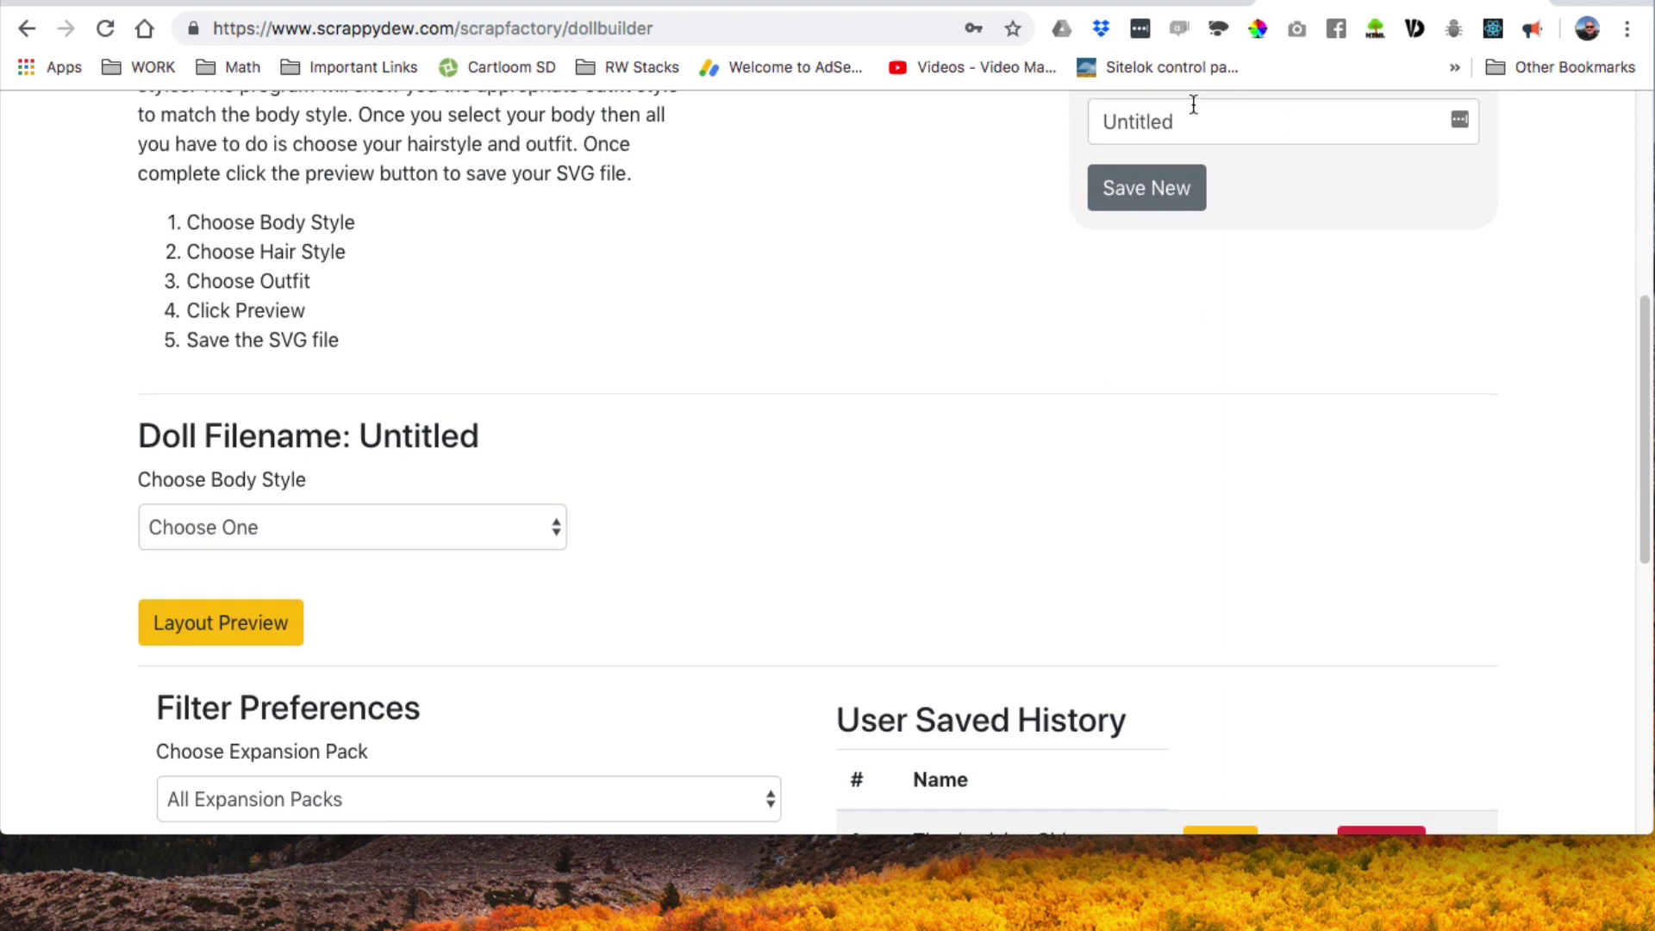
{"action": "scroll", "coordinate": [1228, 298], "scroll_direction": "up", "scroll_amount": 2}
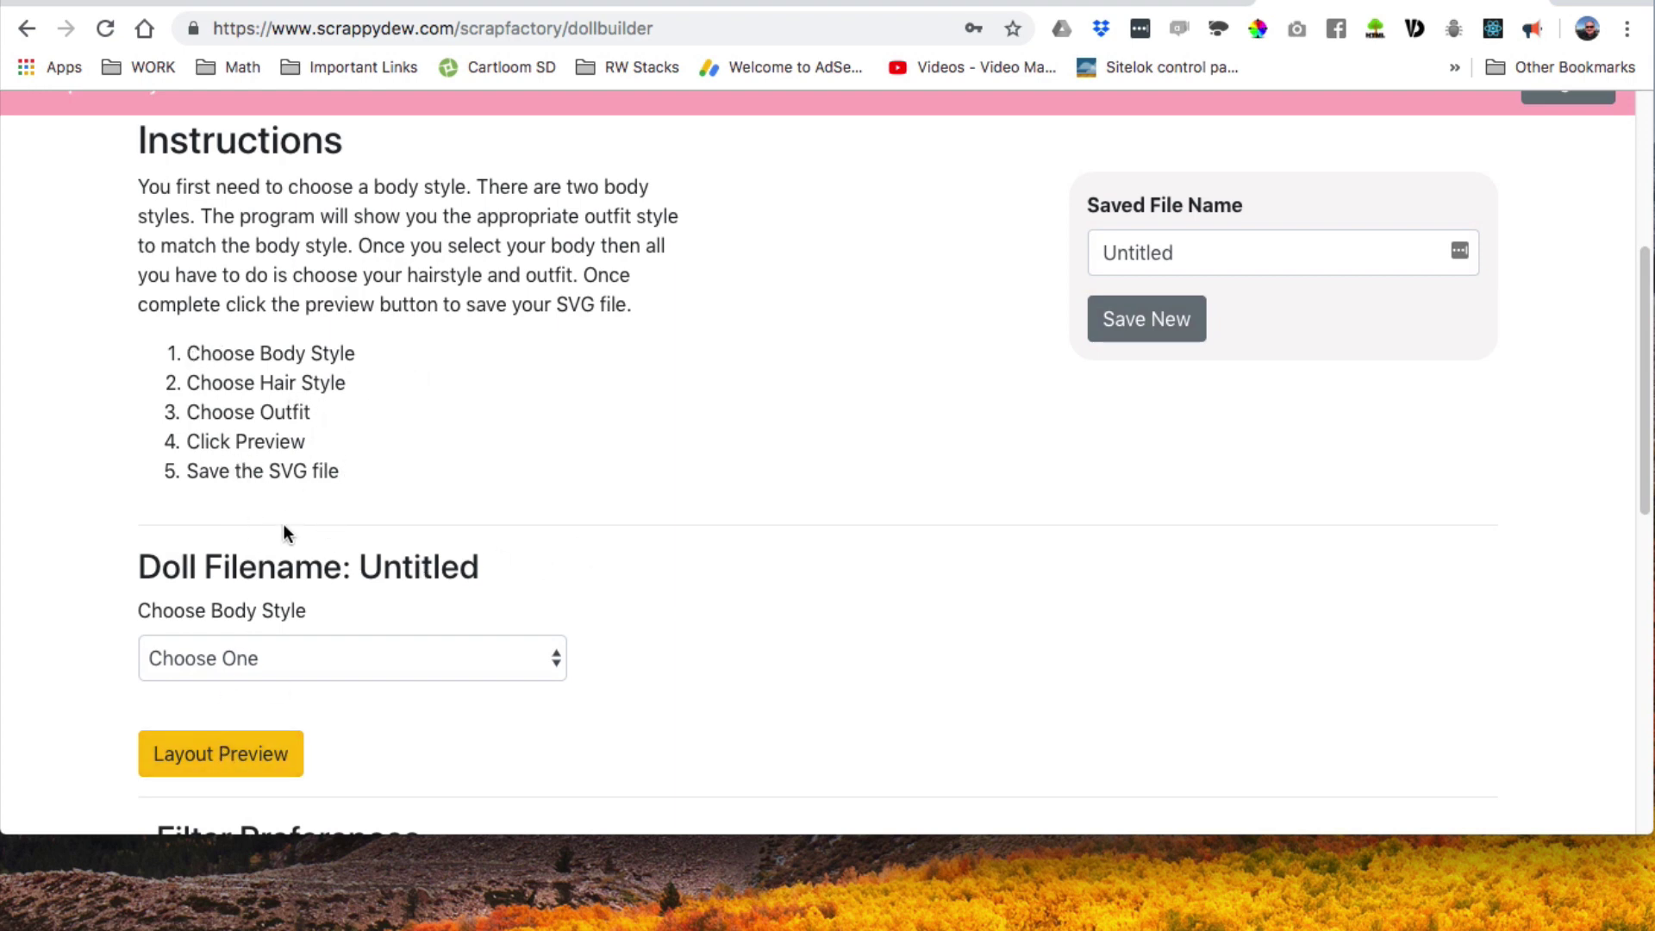
{"action": "scroll", "coordinate": [528, 636], "scroll_direction": "down", "scroll_amount": 1}
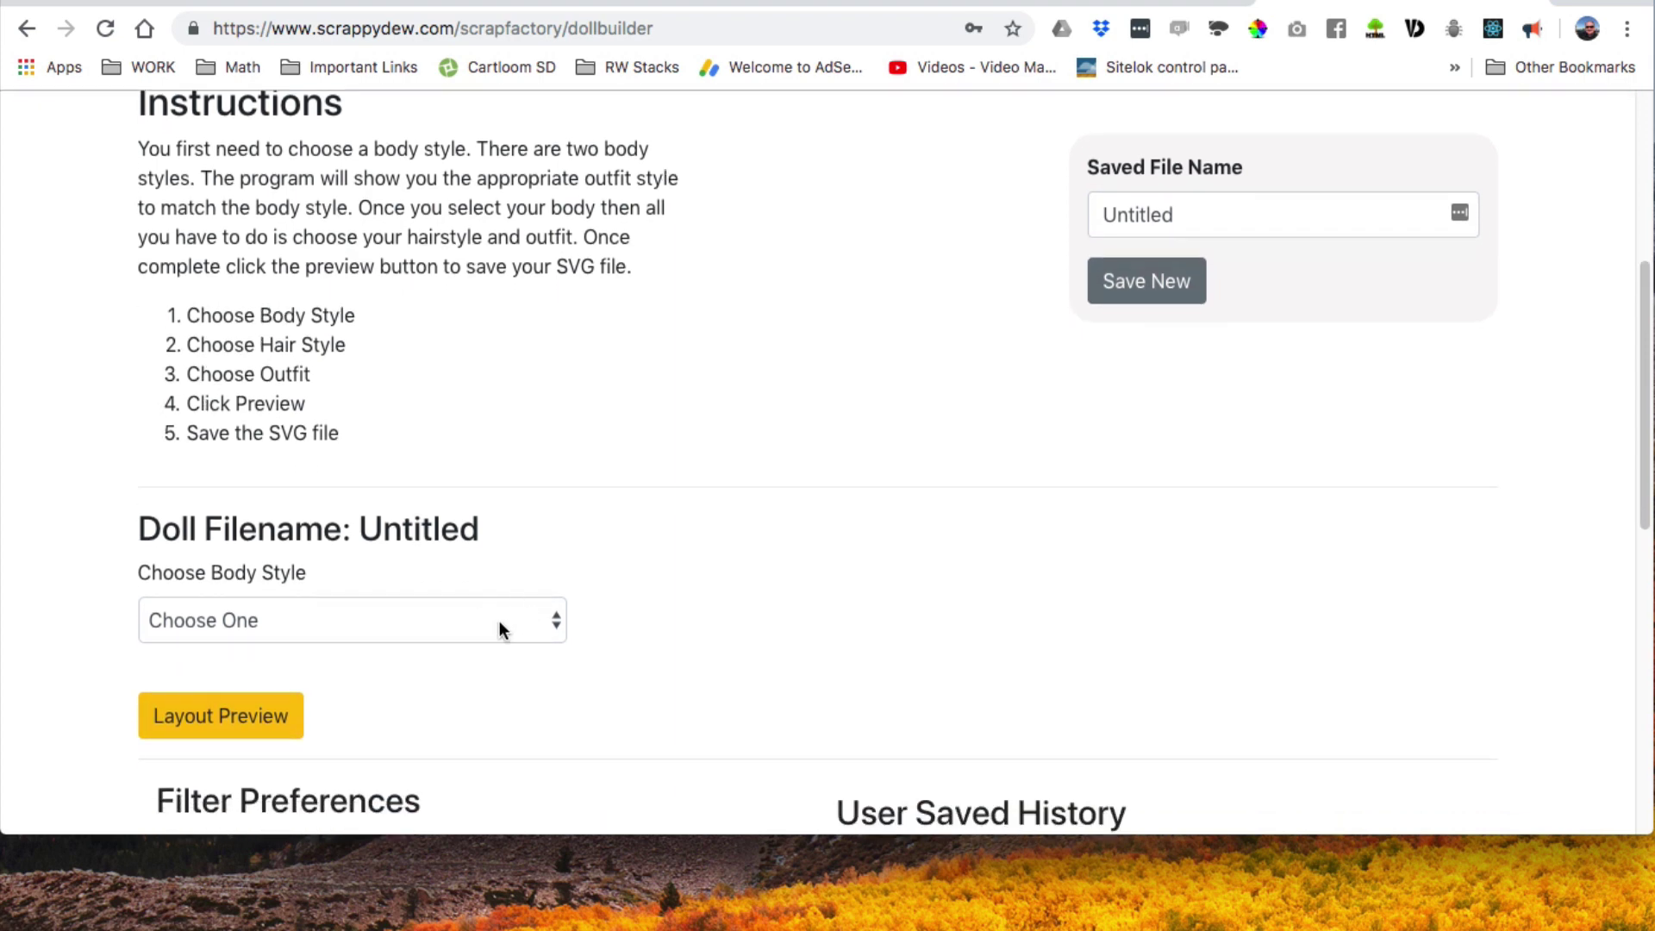
{"action": "left_click", "coordinate": [522, 636]}
{"action": "left_click", "coordinate": [510, 657]}
{"action": "scroll", "coordinate": [946, 586], "scroll_direction": "down", "scroll_amount": 5}
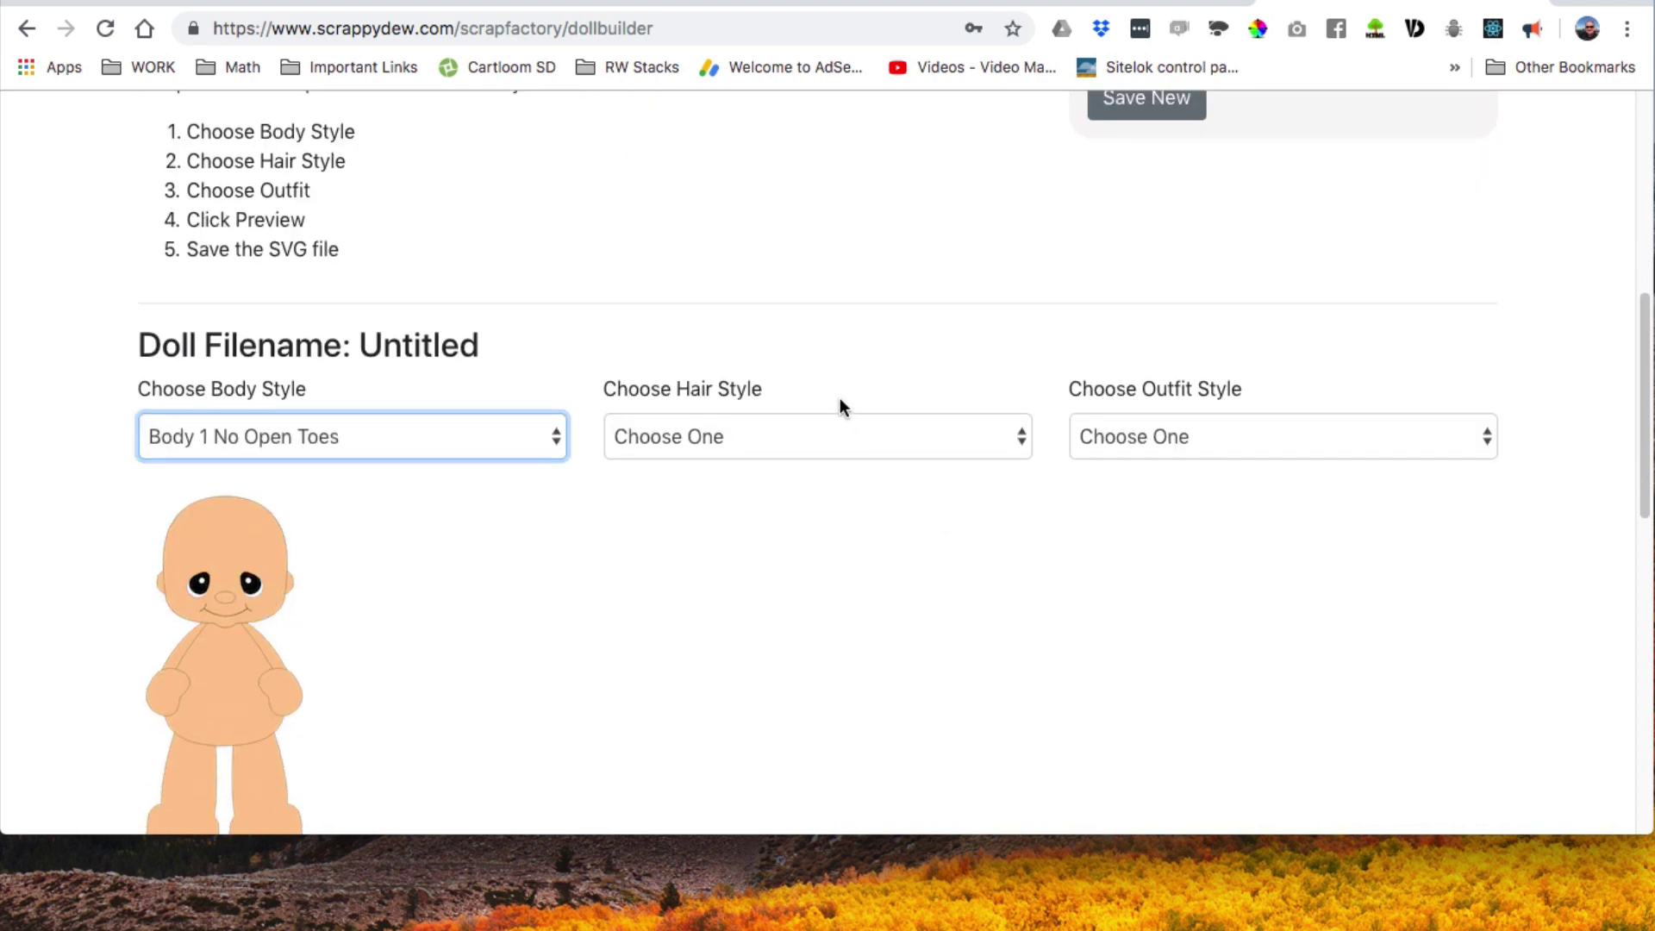
Step: Give the doll the Michelle hair style and Fairy Outfit 1
{"action": "left_click", "coordinate": [840, 445]}
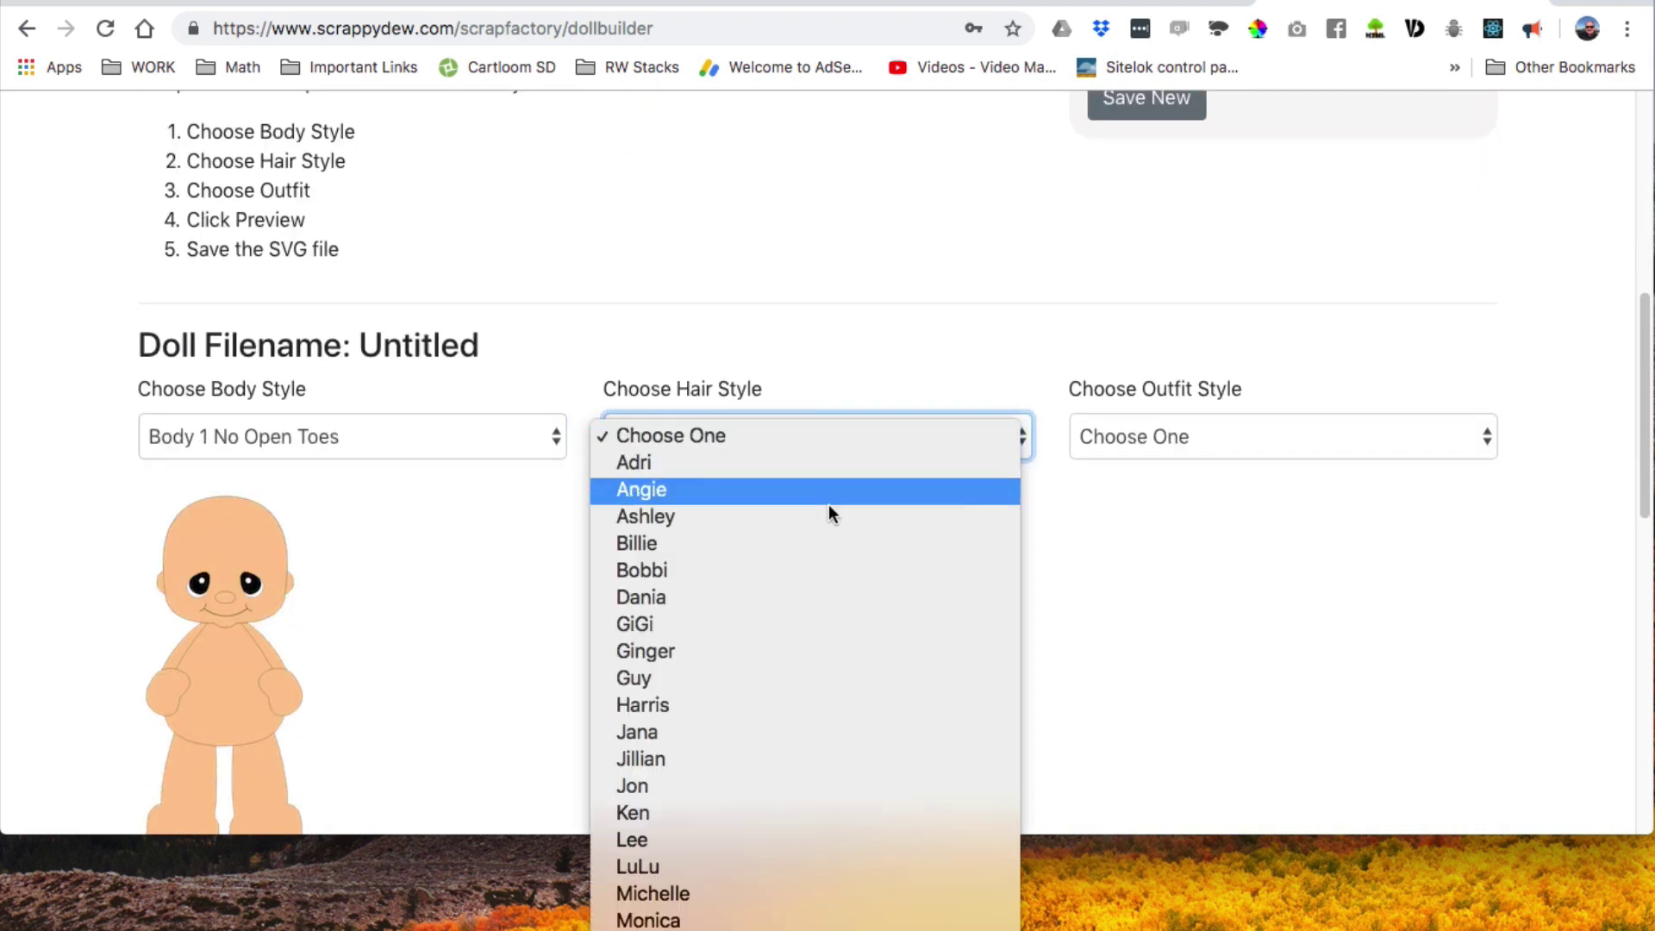
{"action": "left_click", "coordinate": [777, 898]}
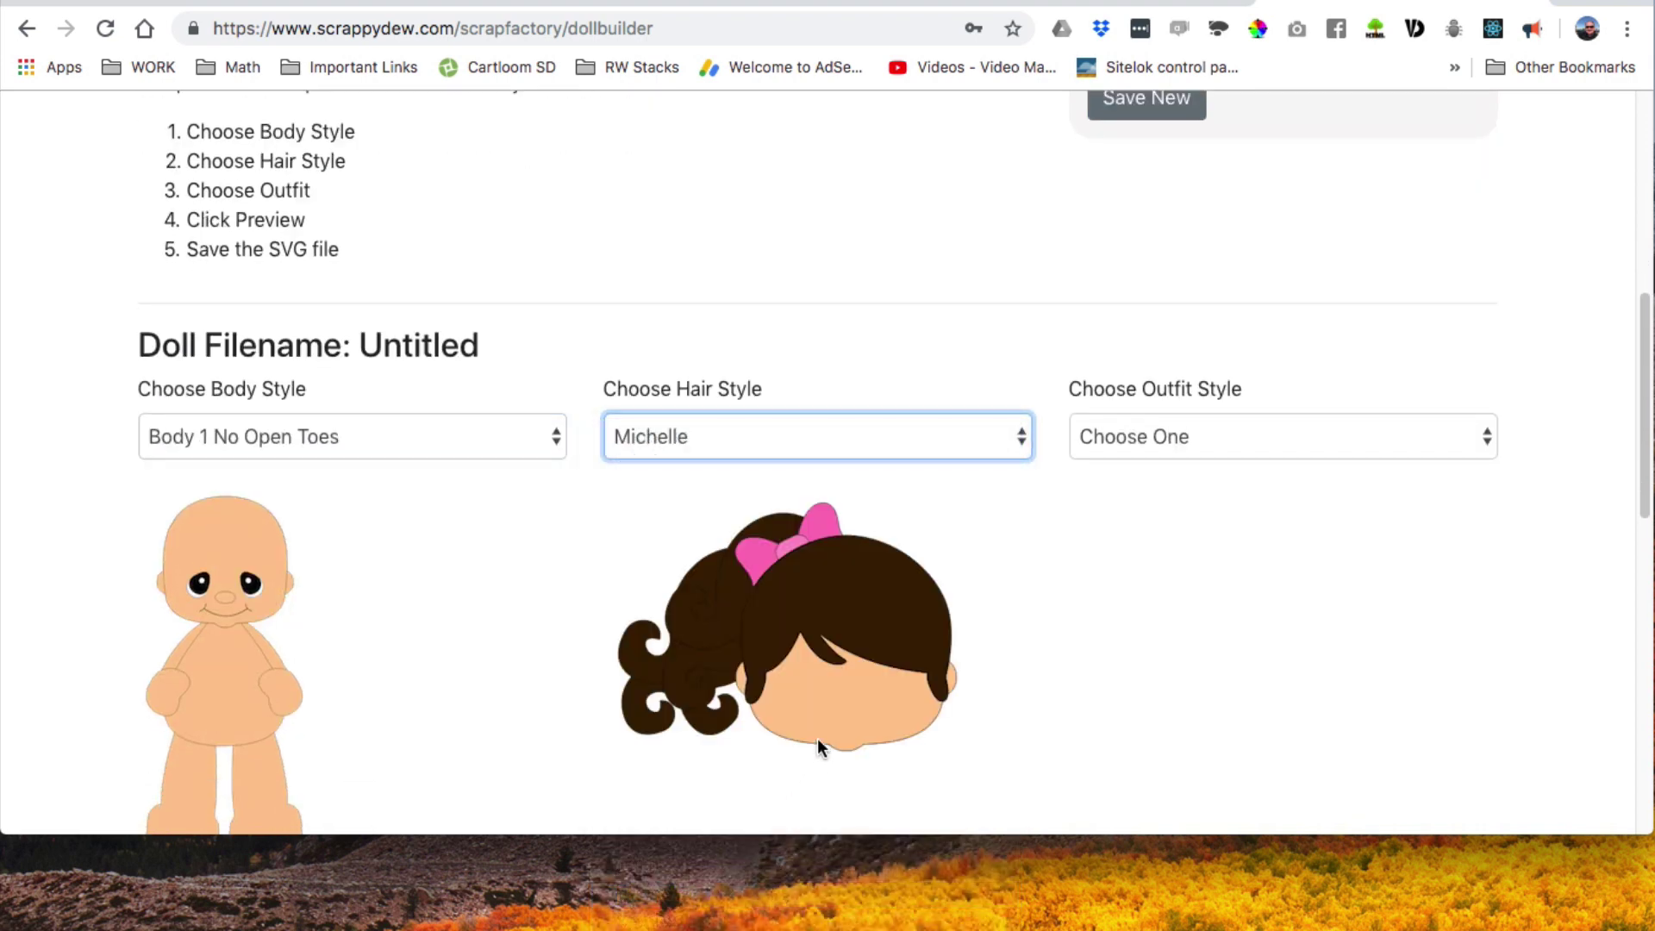
{"action": "left_click", "coordinate": [1293, 444]}
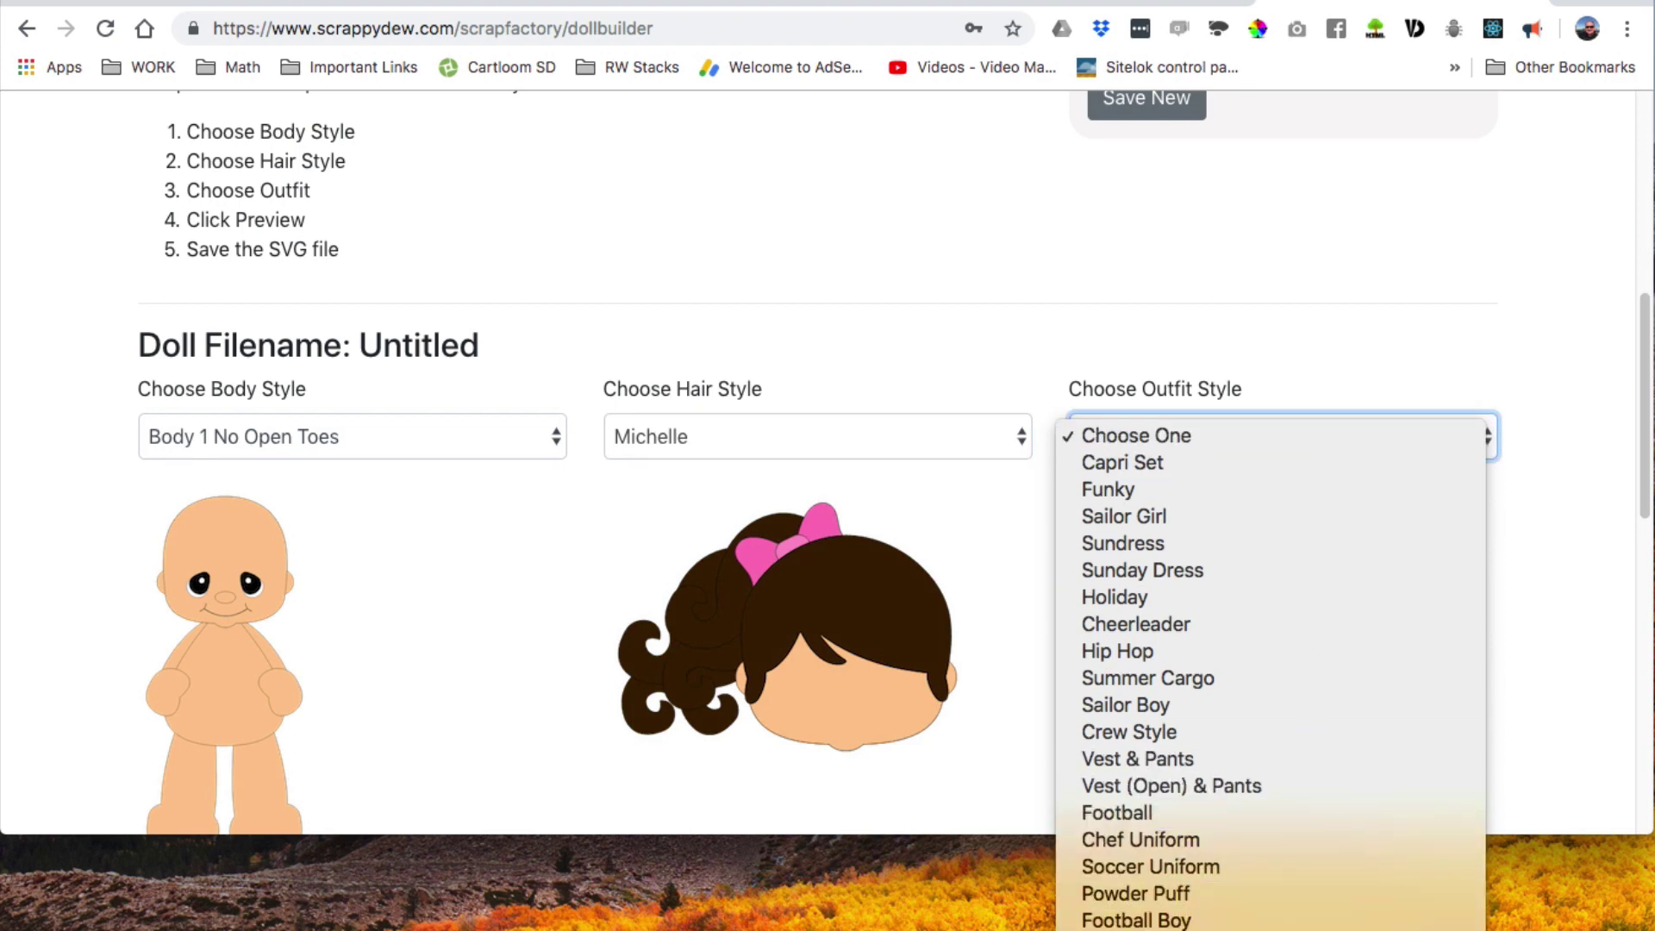
{"action": "left_click", "coordinate": [1138, 920]}
{"action": "scroll", "coordinate": [1415, 648], "scroll_direction": "down", "scroll_amount": 3}
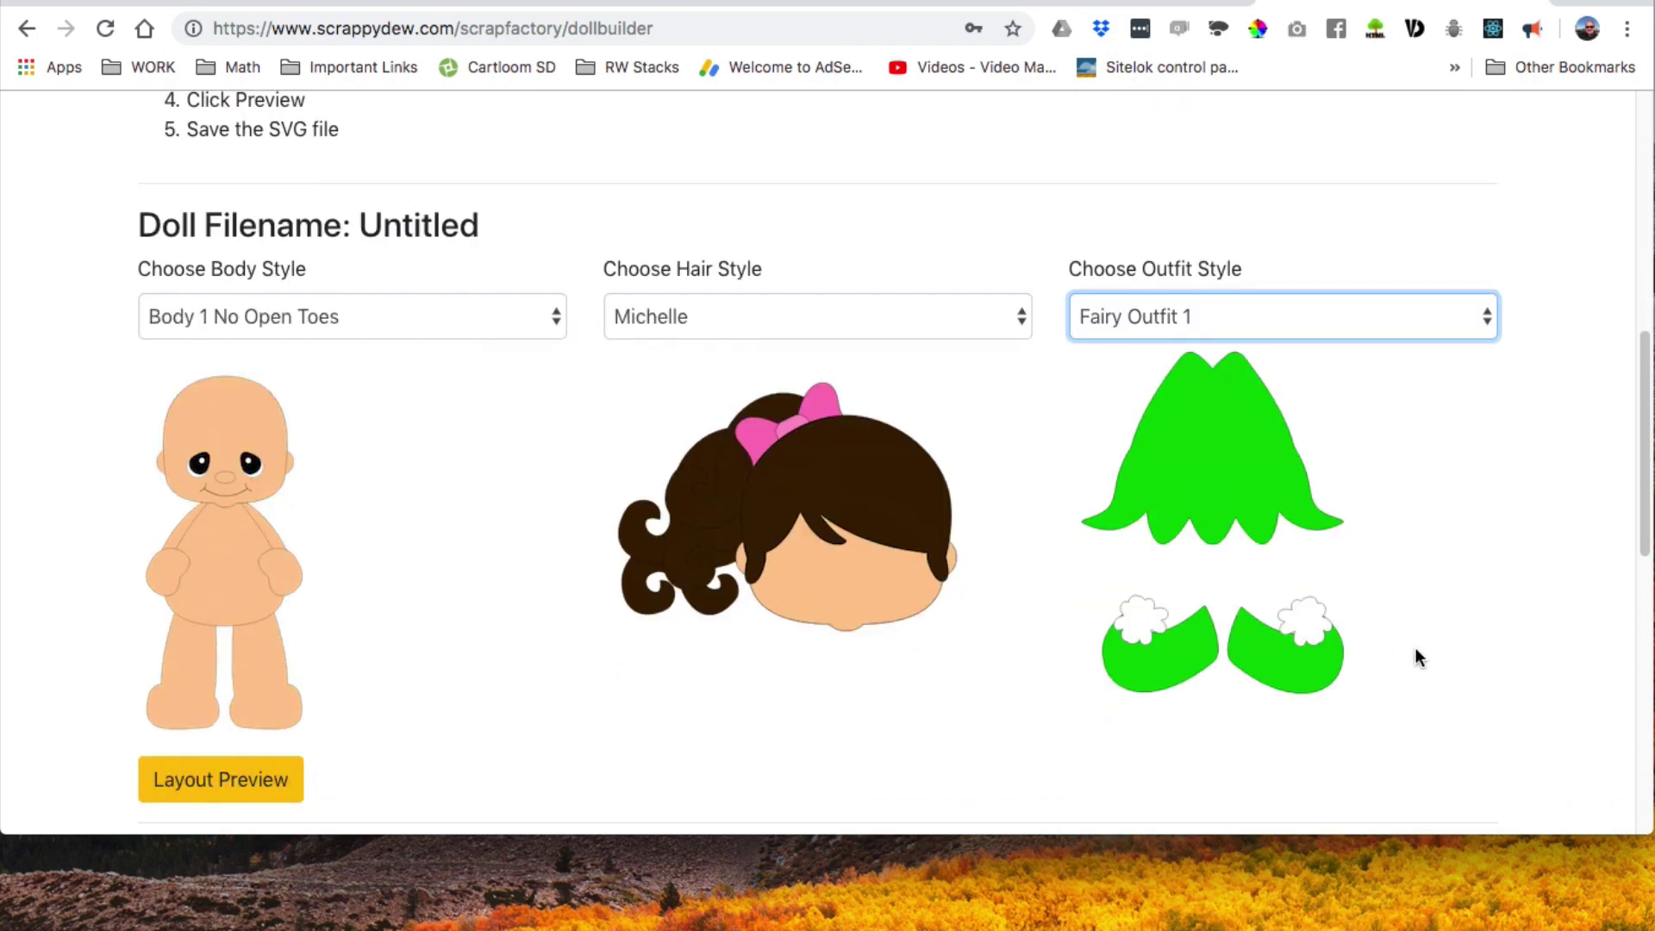
Step: Name the doll file Fairy Girl 1, save it as a new doll and check for it in the saved history
{"action": "scroll", "coordinate": [1411, 655], "scroll_direction": "up", "scroll_amount": 5}
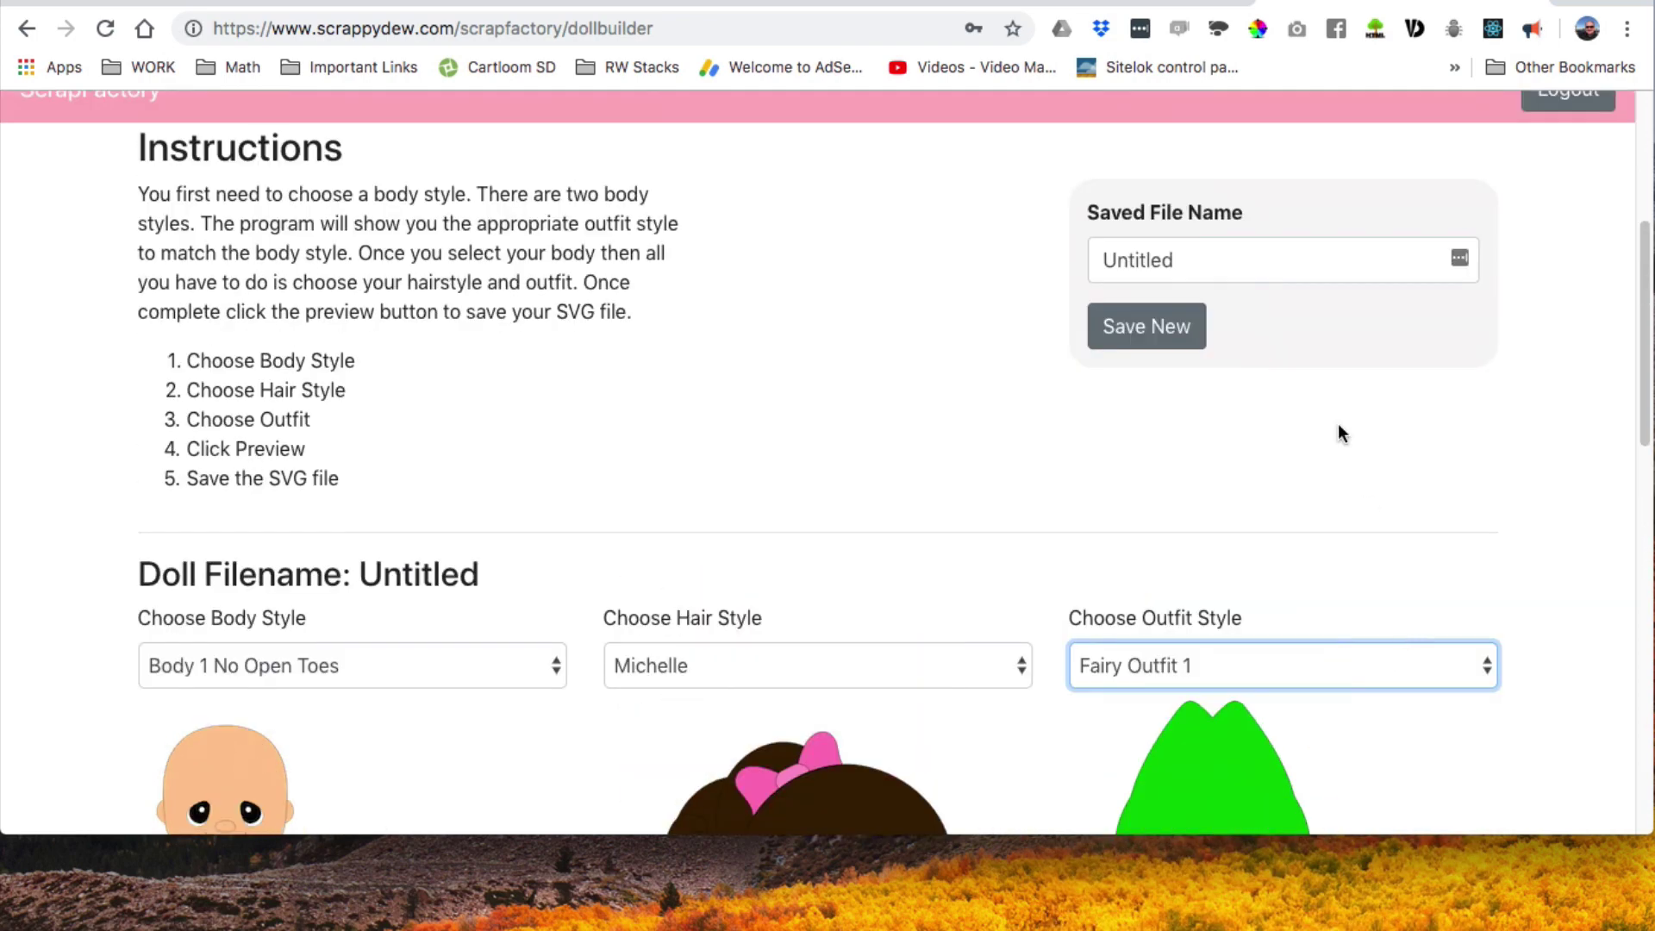
{"action": "double_click", "coordinate": [1250, 241]}
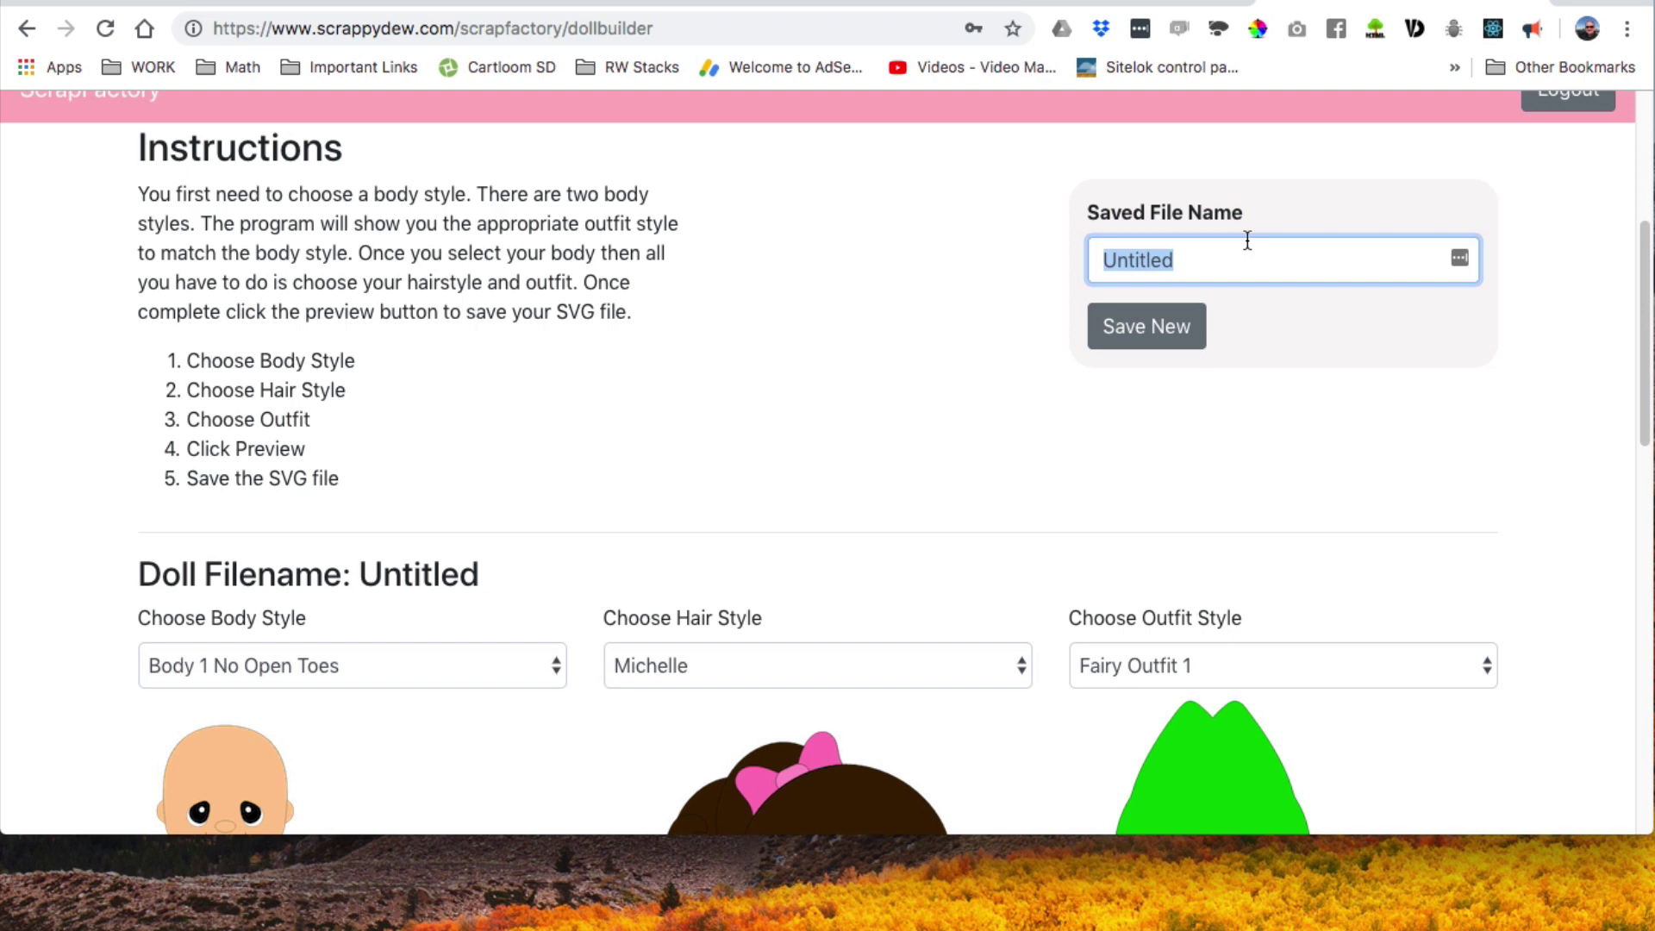
{"action": "type", "text": "Fai"}
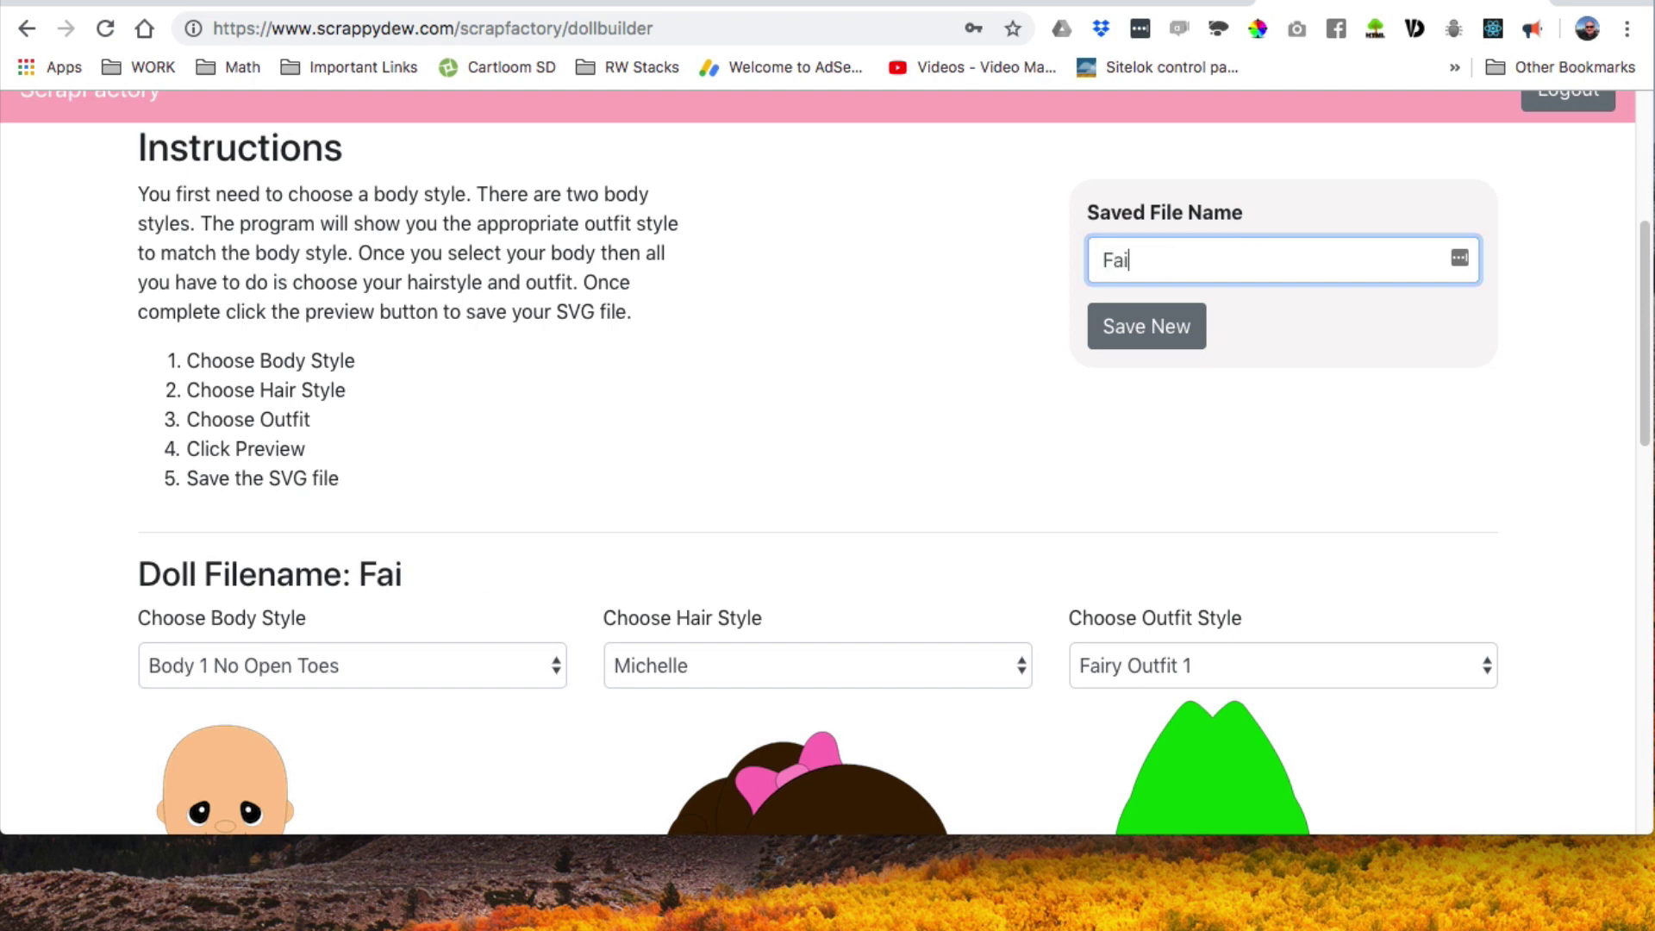
{"action": "type", "text": "ry Girl 1"}
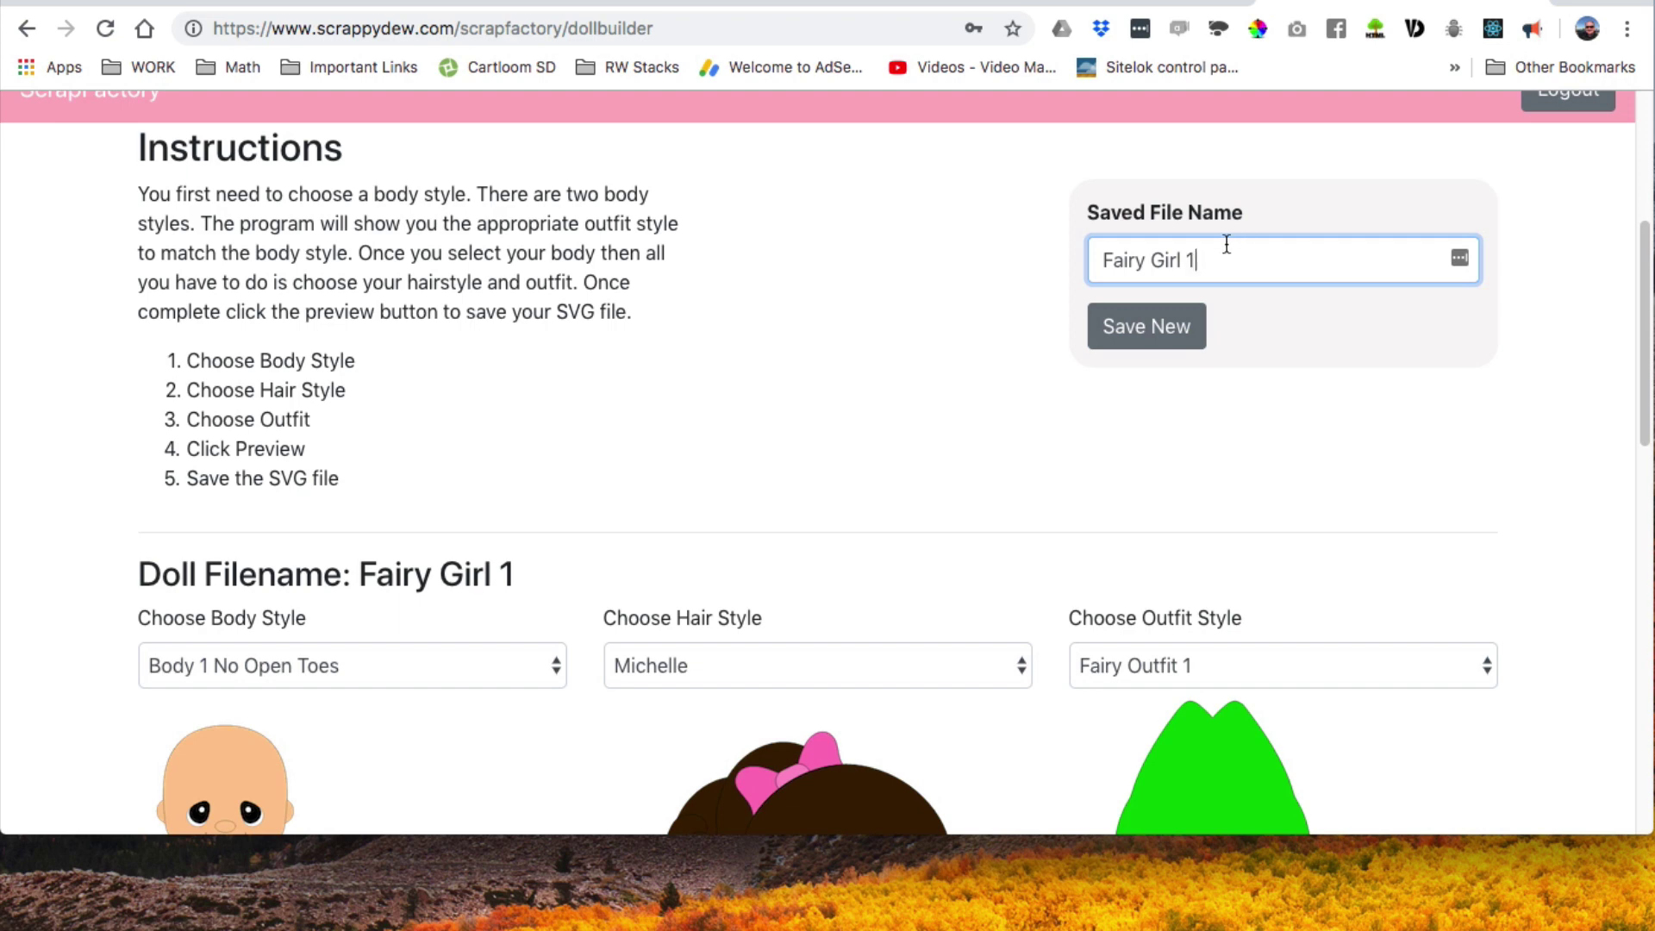
{"action": "left_click", "coordinate": [1145, 332]}
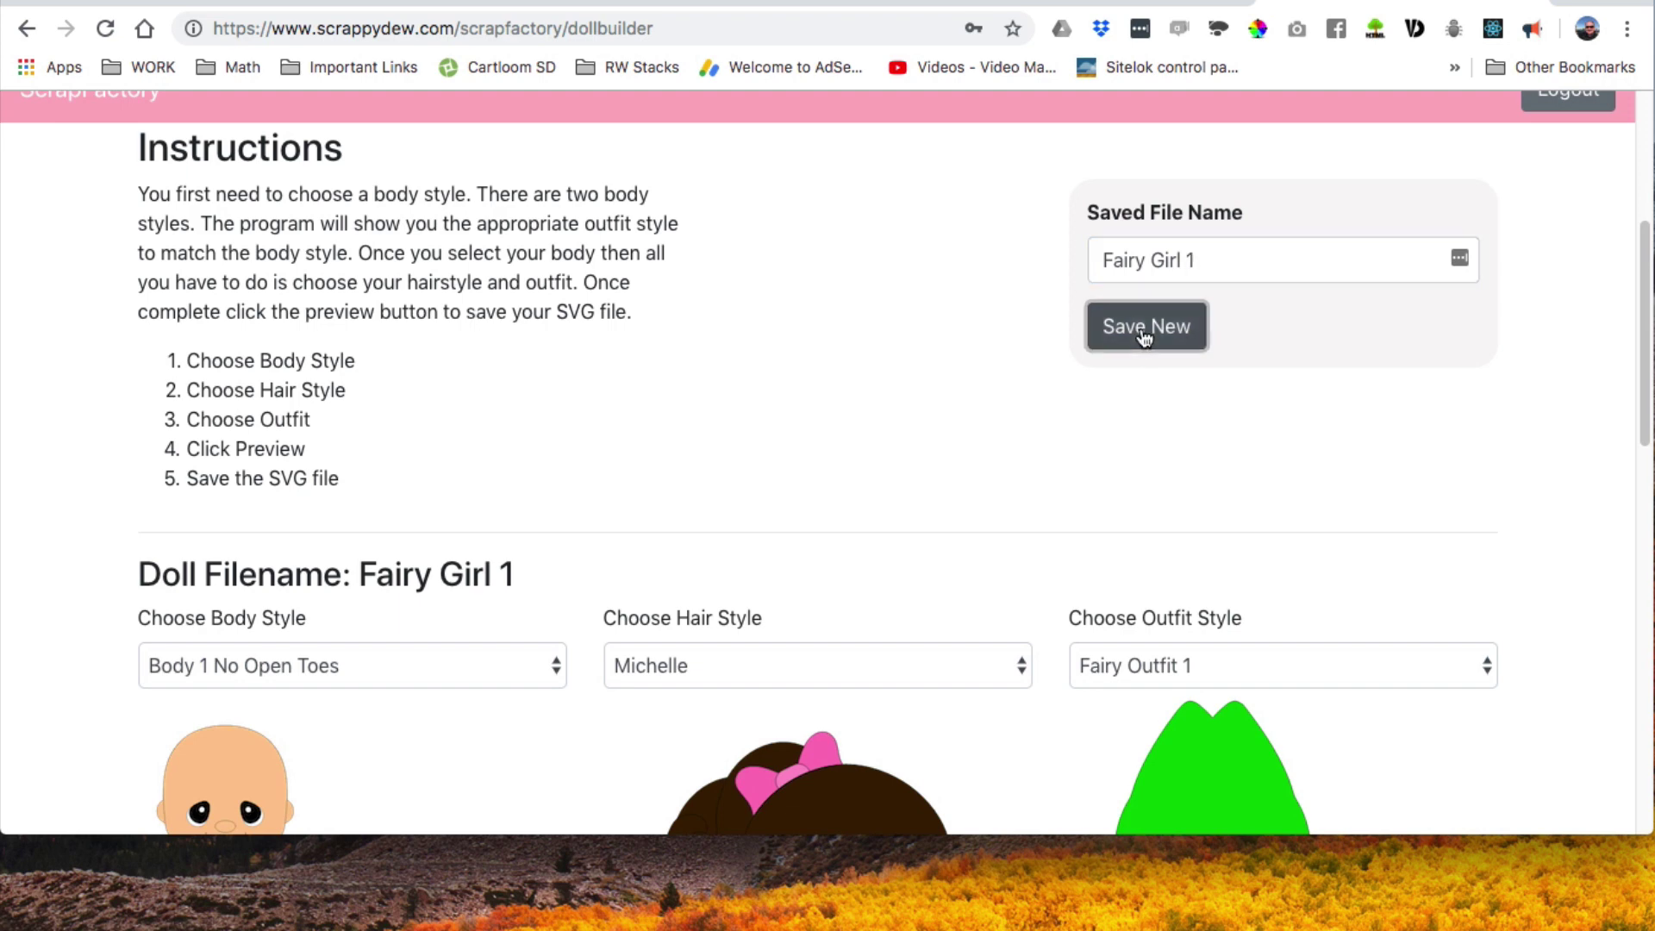
{"action": "scroll", "coordinate": [992, 442], "scroll_direction": "down", "scroll_amount": 10}
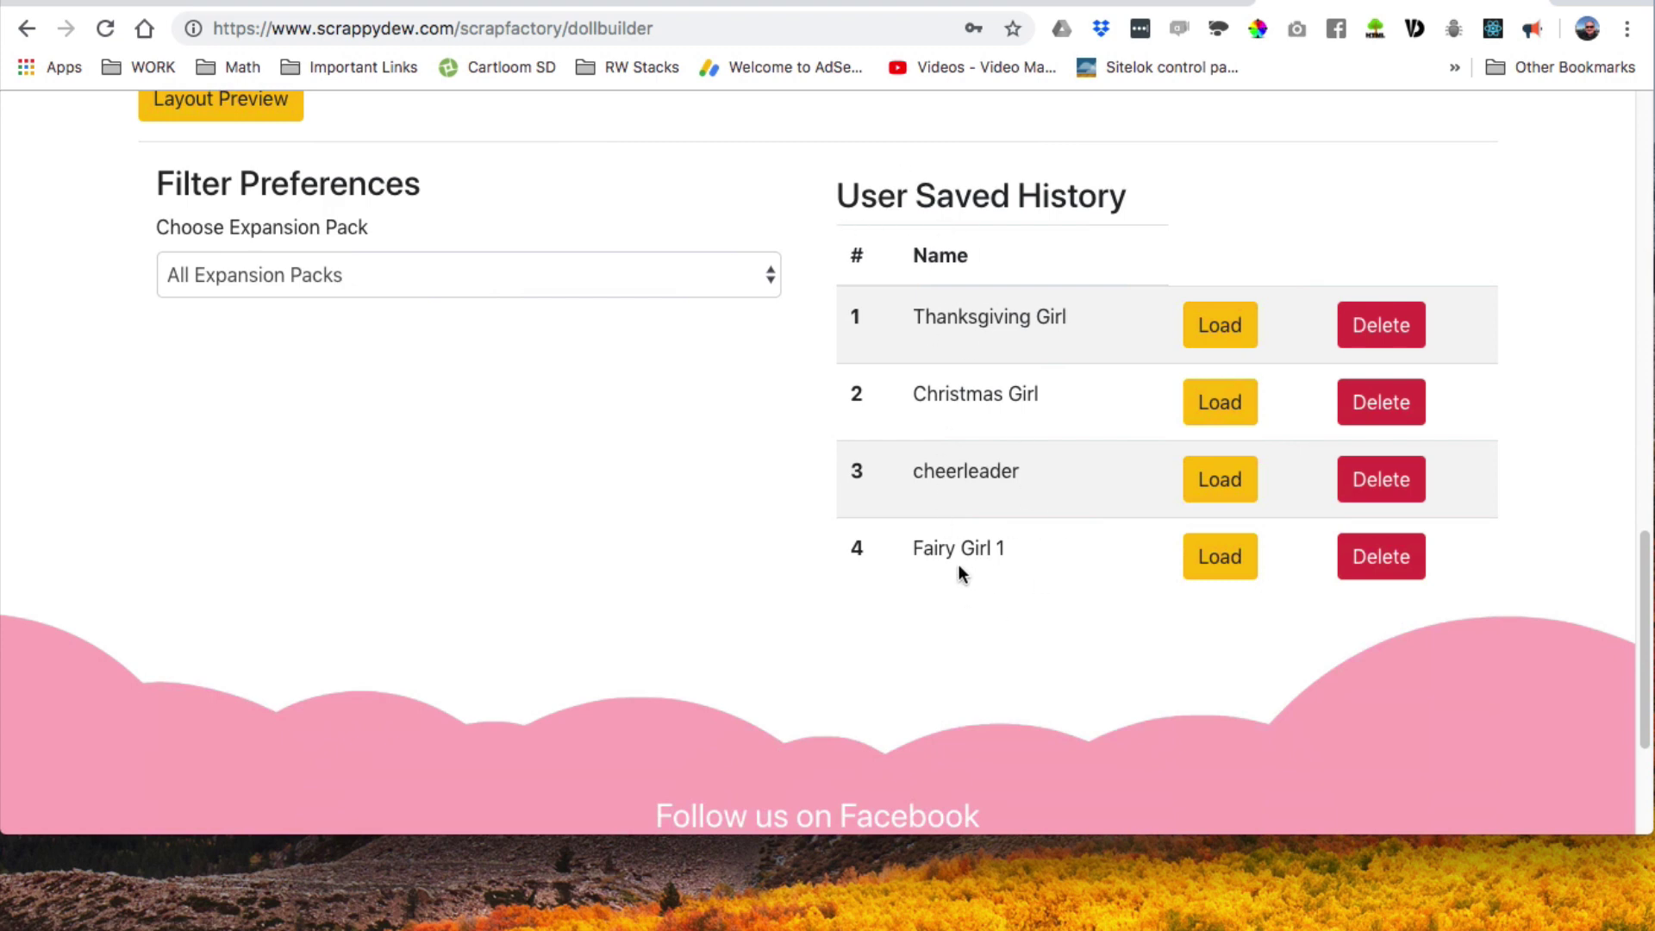
Step: Preview the layout of Fairy Girl 1, download it as an SVG file and close the preview
{"action": "scroll", "coordinate": [581, 566], "scroll_direction": "up", "scroll_amount": 10}
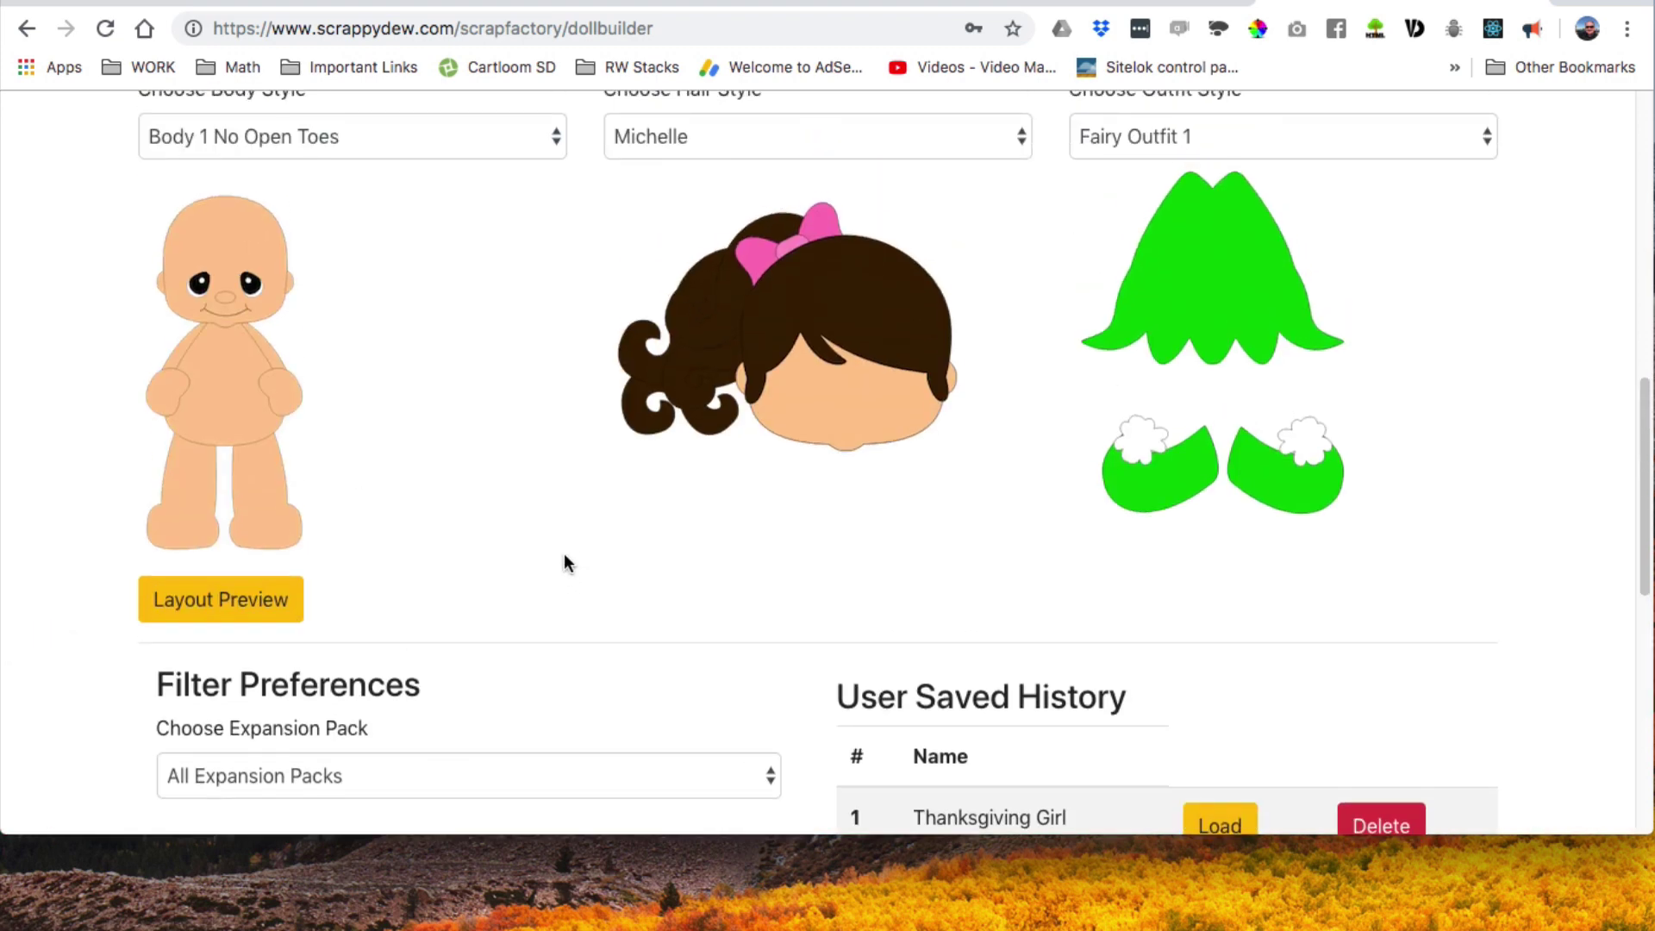
{"action": "scroll", "coordinate": [293, 354], "scroll_direction": "up", "scroll_amount": 2}
{"action": "scroll", "coordinate": [249, 387], "scroll_direction": "up", "scroll_amount": 1}
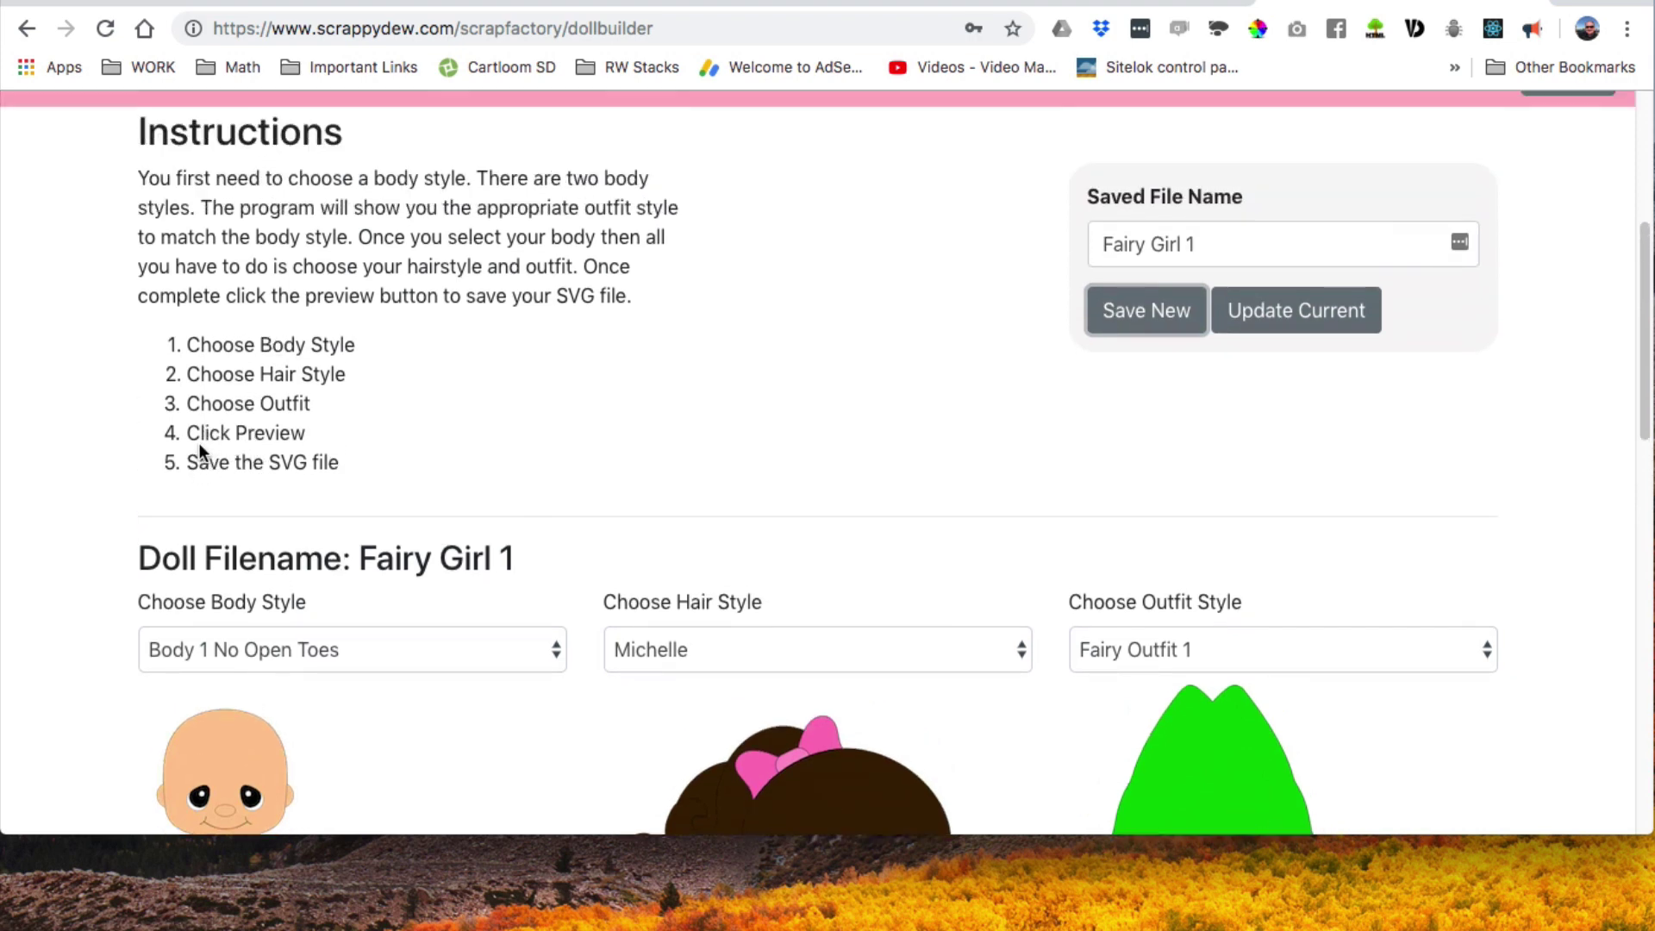
{"action": "left_click_drag", "start_coordinate": [217, 433], "coordinate": [327, 439]}
{"action": "left_click", "coordinate": [339, 459]}
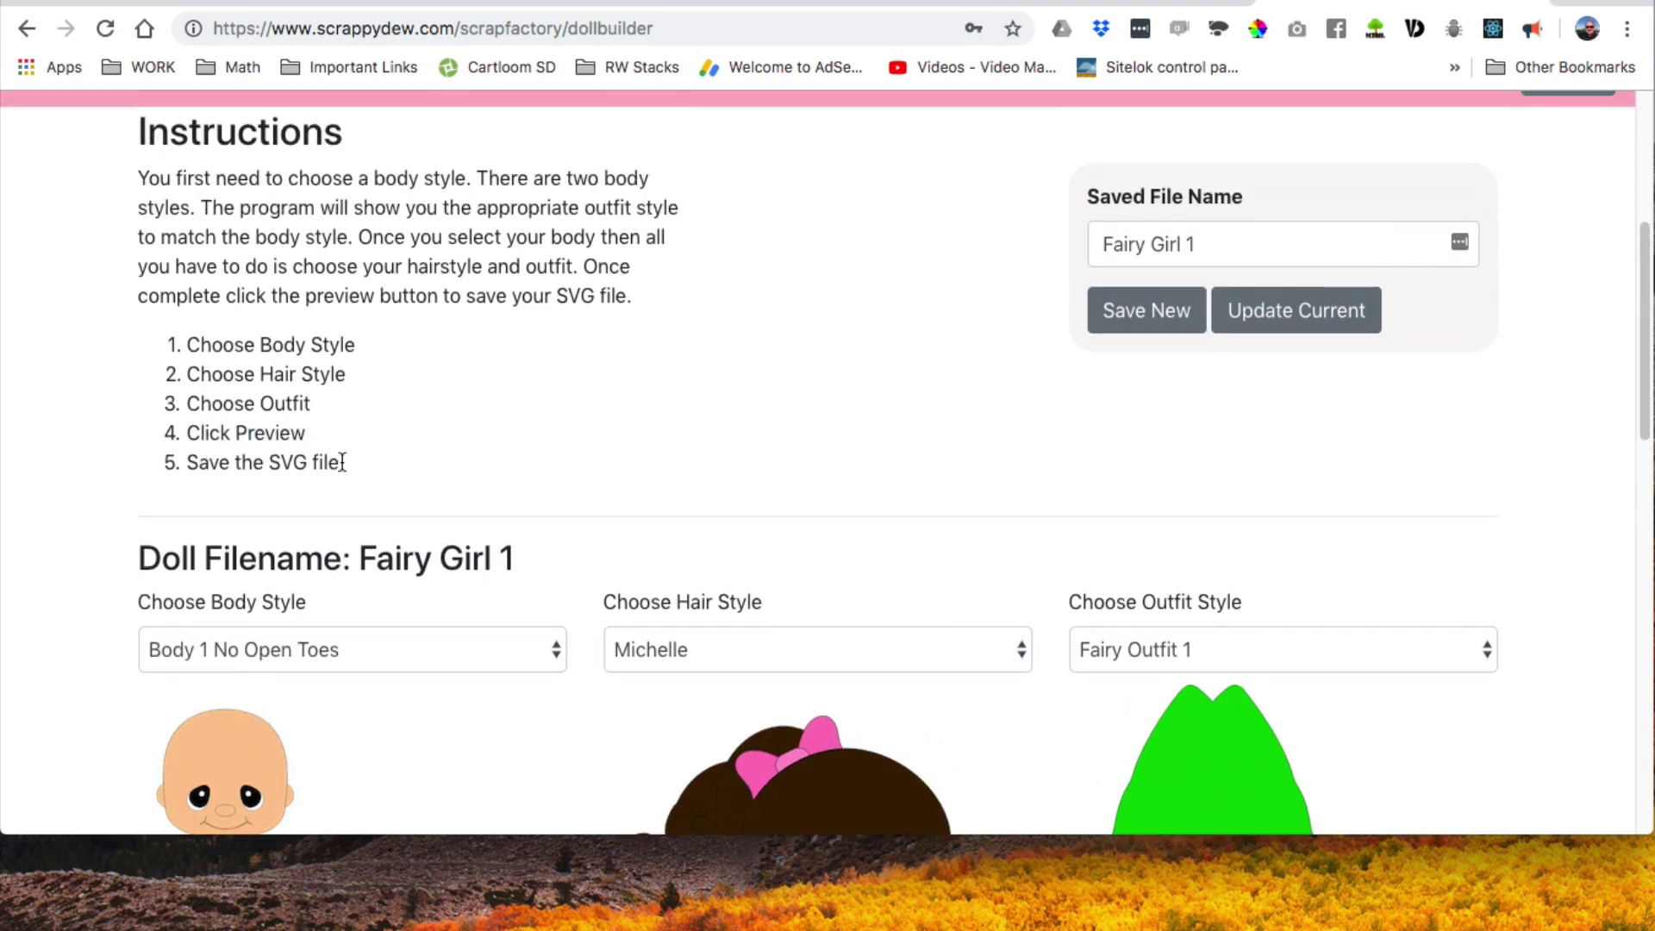
{"action": "scroll", "coordinate": [339, 460], "scroll_direction": "down", "scroll_amount": 5}
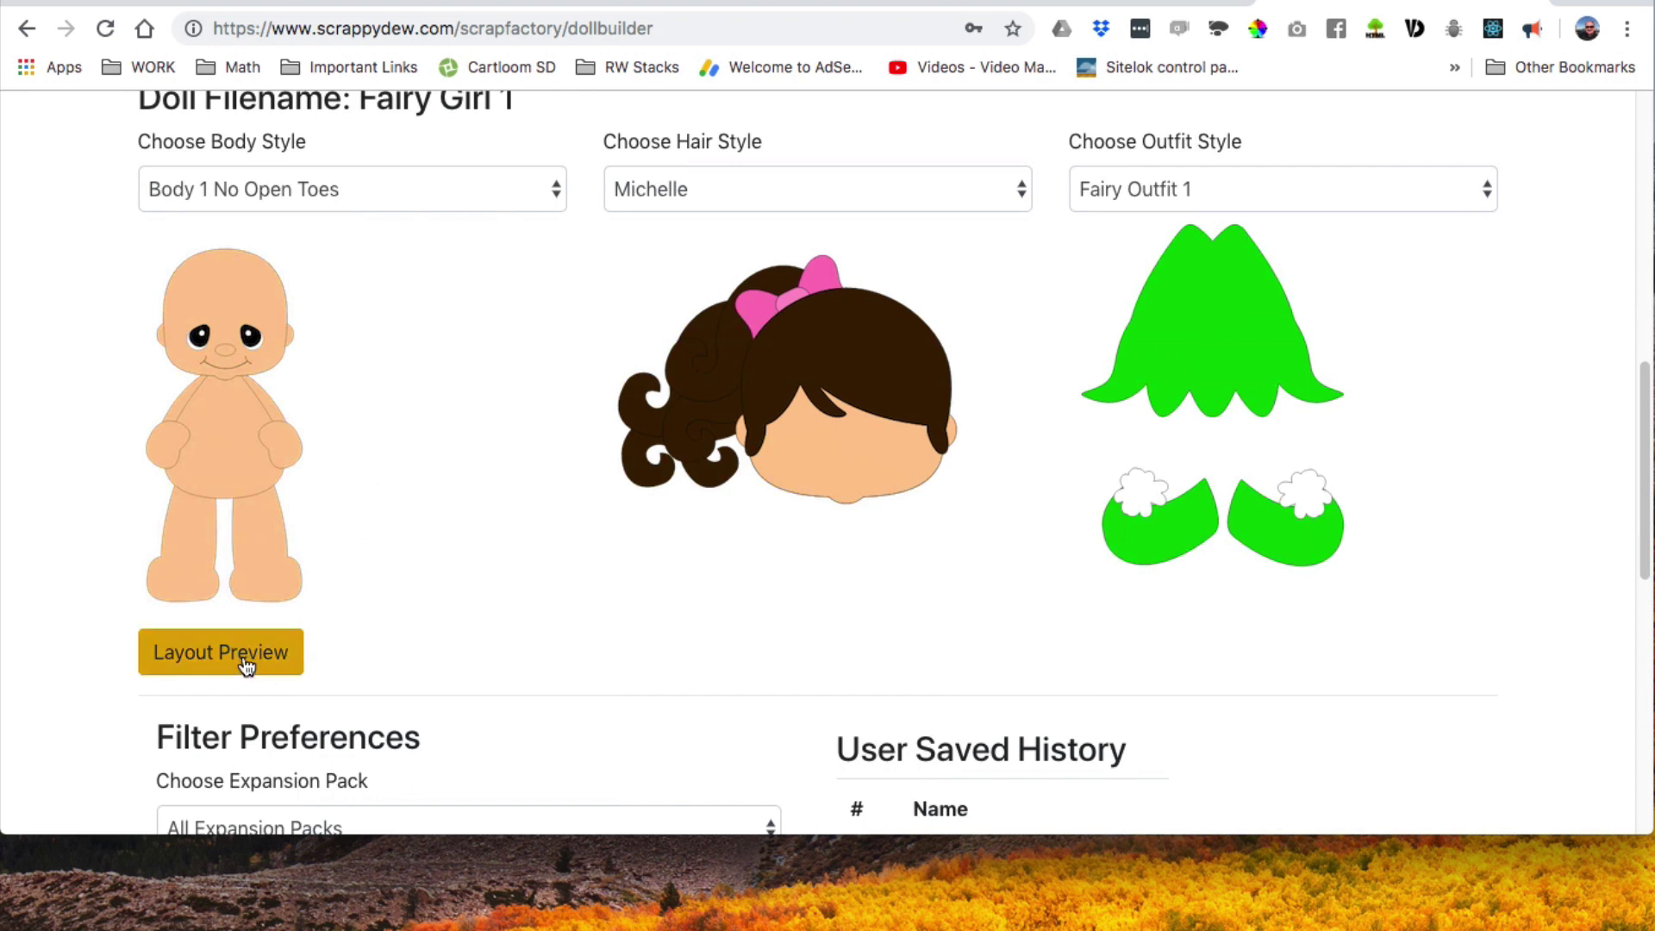
{"action": "left_click", "coordinate": [244, 657]}
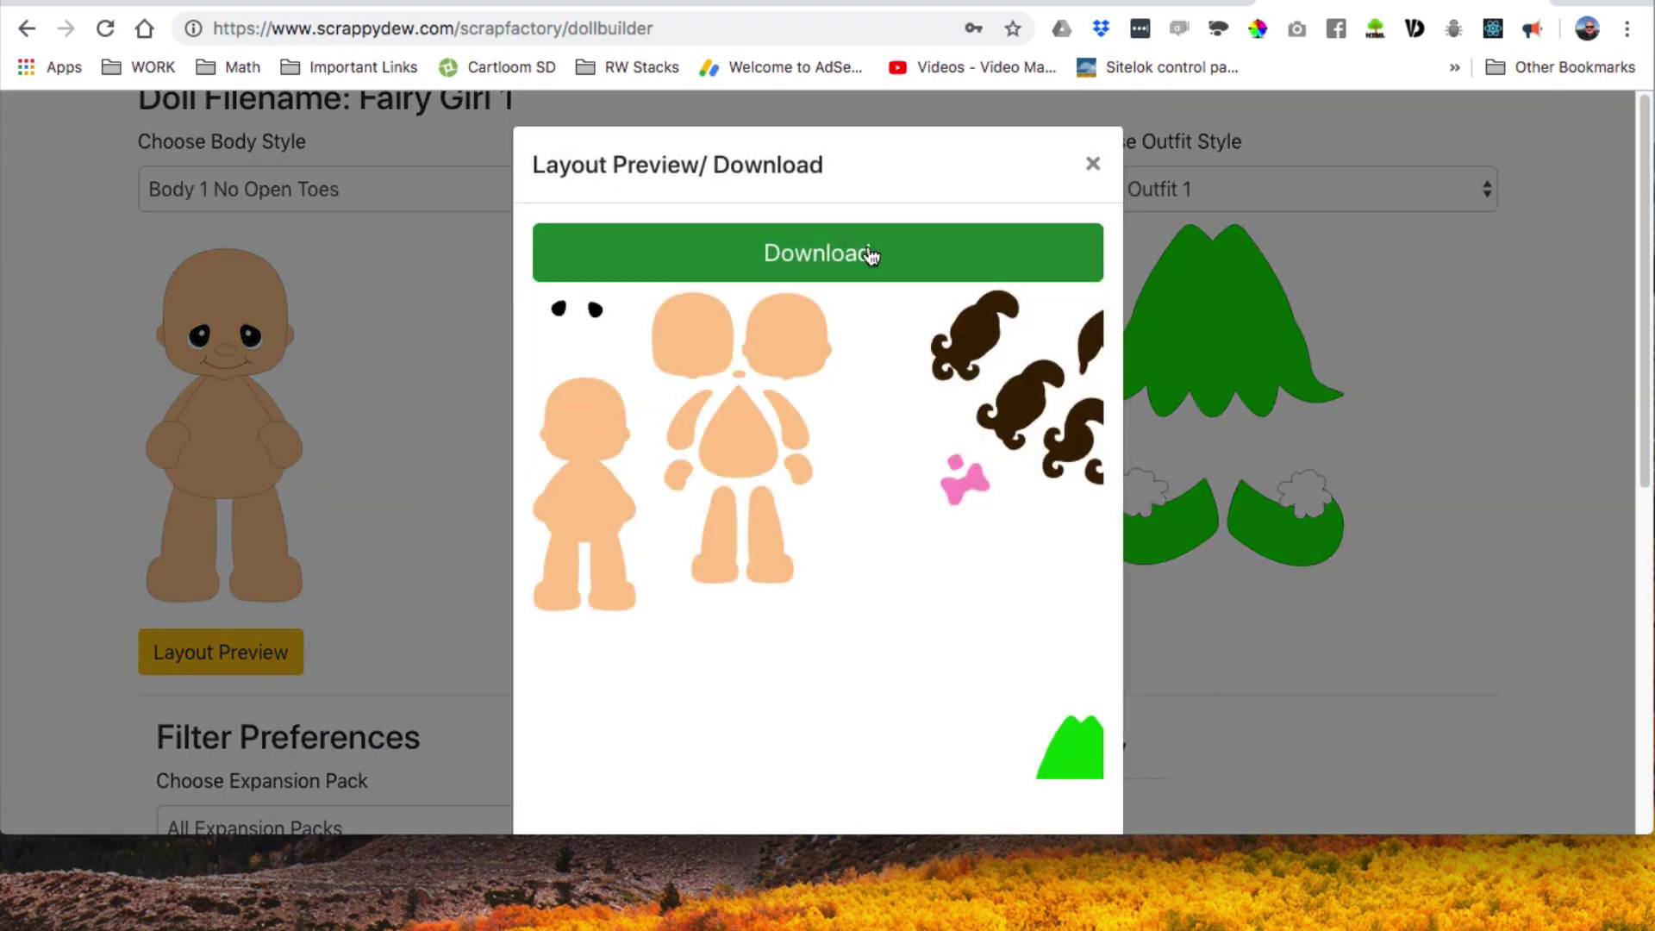
{"action": "scroll", "coordinate": [883, 446], "scroll_direction": "down", "scroll_amount": 2}
{"action": "scroll", "coordinate": [881, 447], "scroll_direction": "up", "scroll_amount": 2}
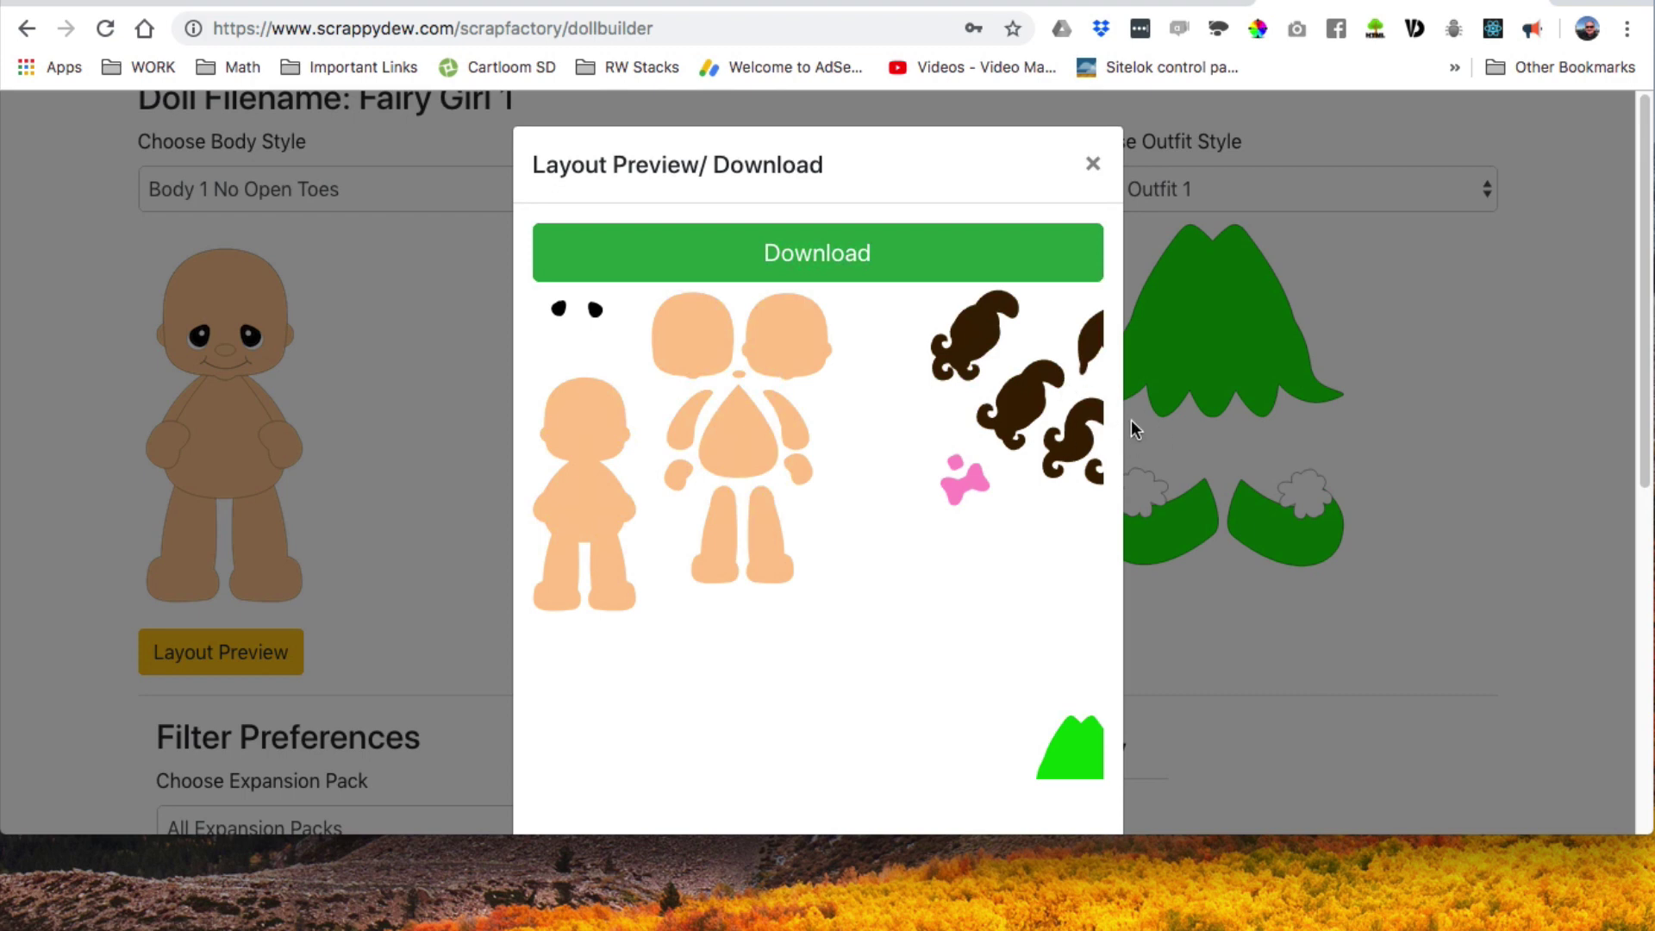
{"action": "left_click", "coordinate": [944, 265]}
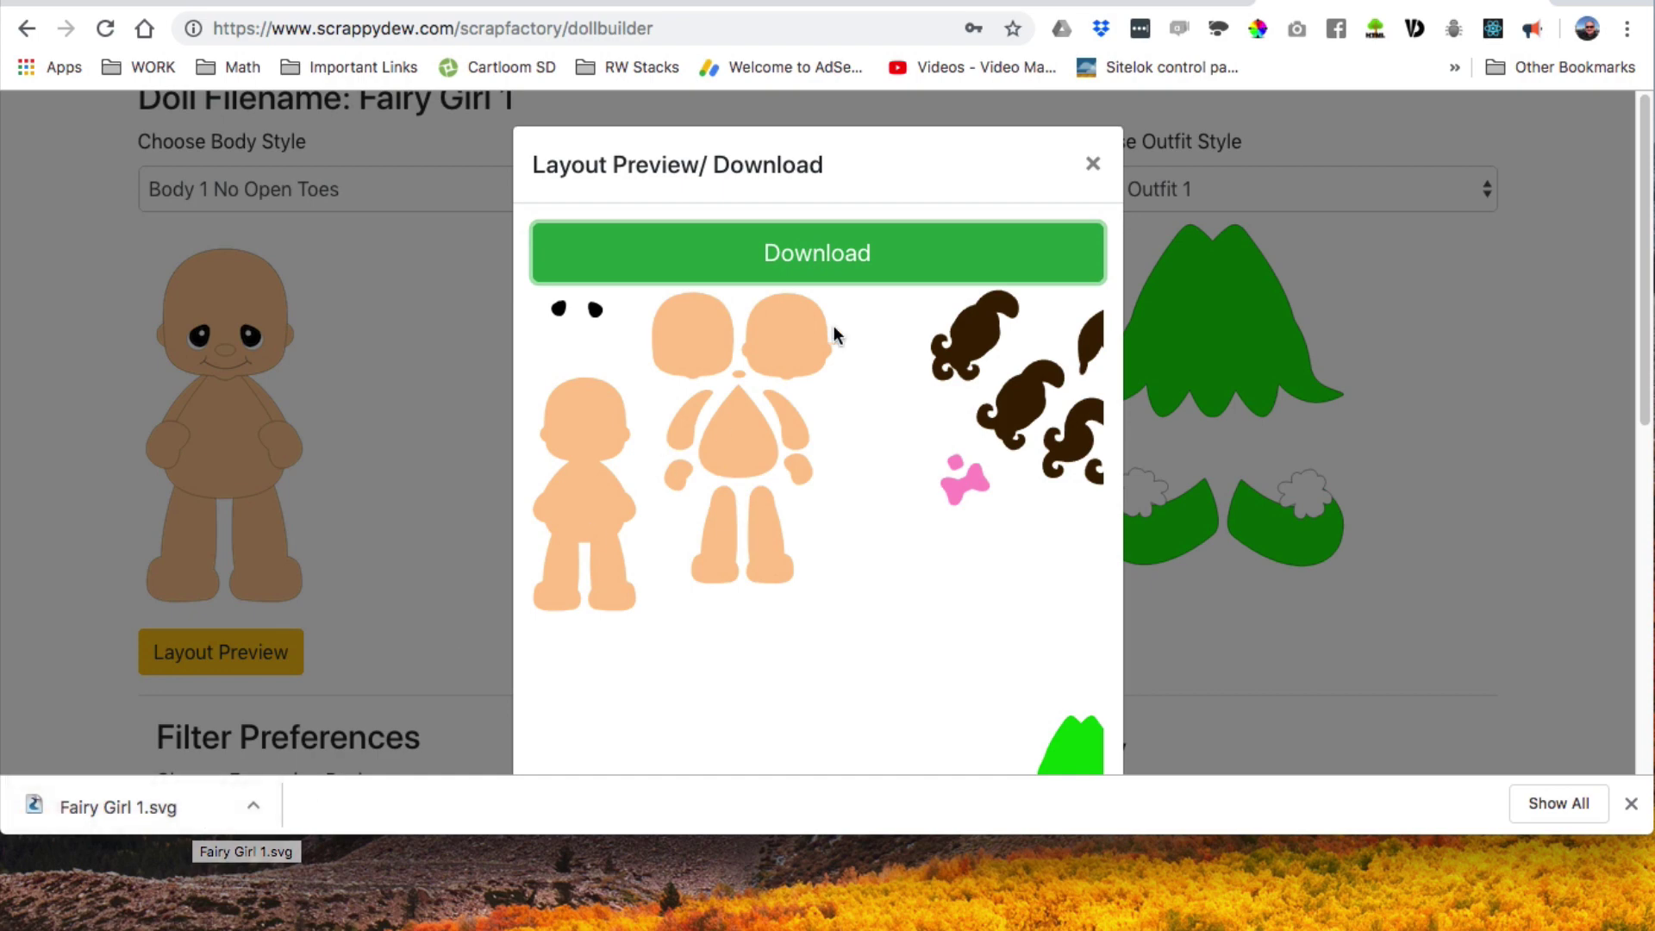
{"action": "left_click", "coordinate": [1093, 173]}
Step: Load the saved Christmas Girl doll from the user saved history and view its hair and outfit
{"action": "scroll", "coordinate": [1120, 422], "scroll_direction": "down", "scroll_amount": 6}
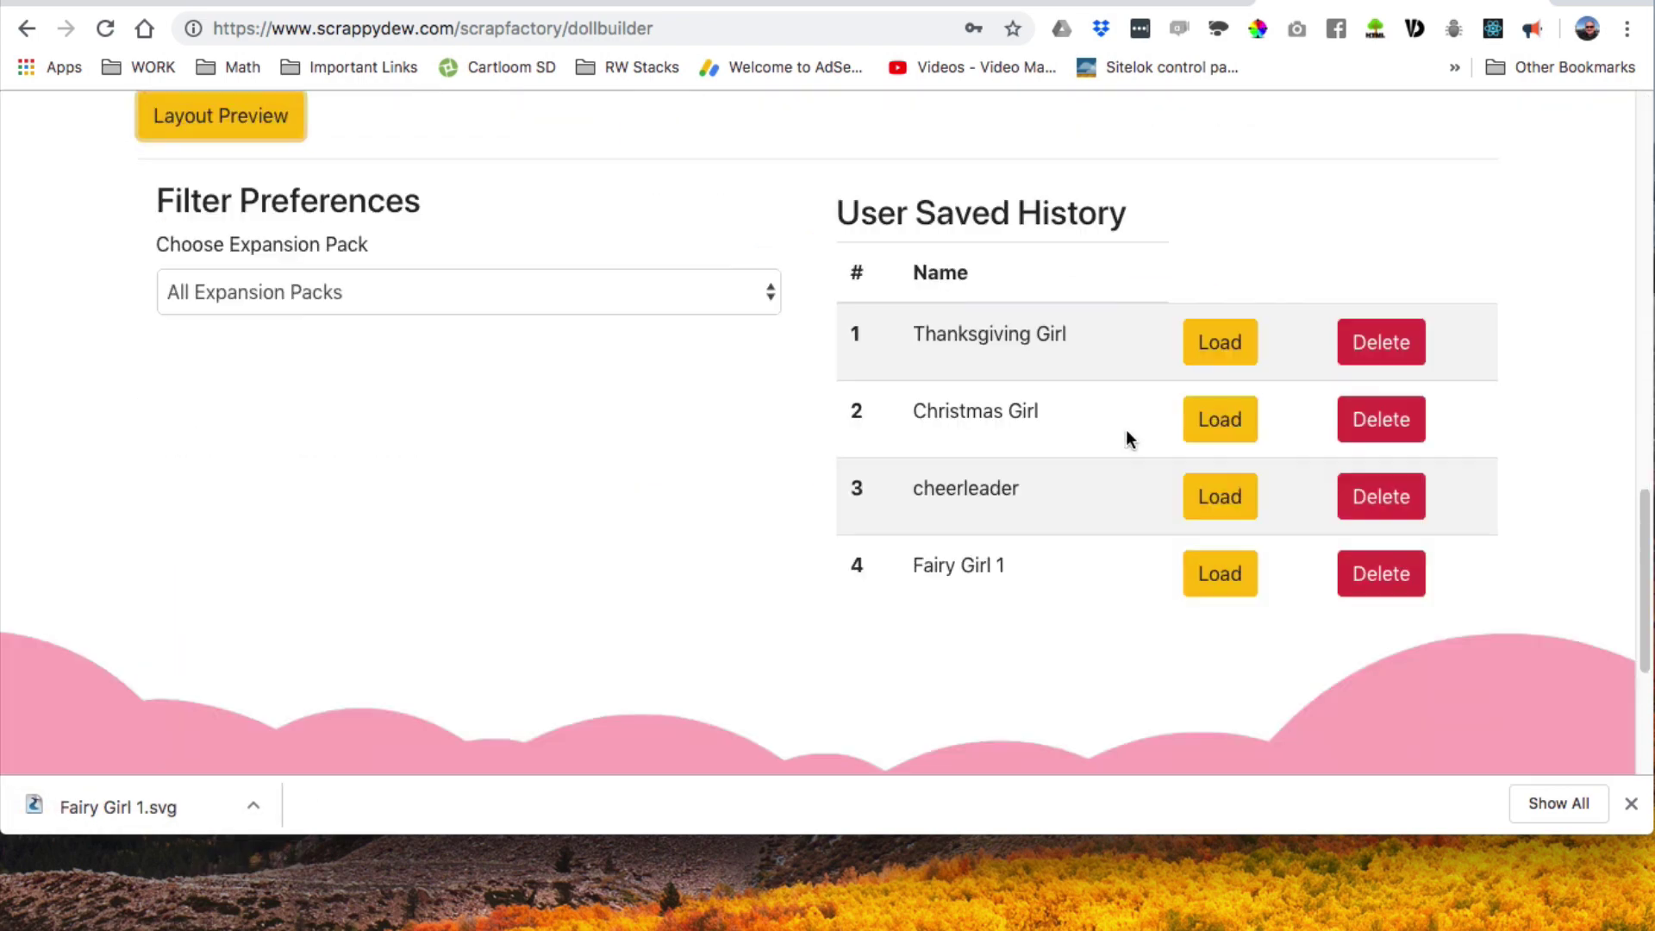
{"action": "scroll", "coordinate": [1119, 429], "scroll_direction": "up", "scroll_amount": 1}
{"action": "scroll", "coordinate": [1119, 438], "scroll_direction": "up", "scroll_amount": 2}
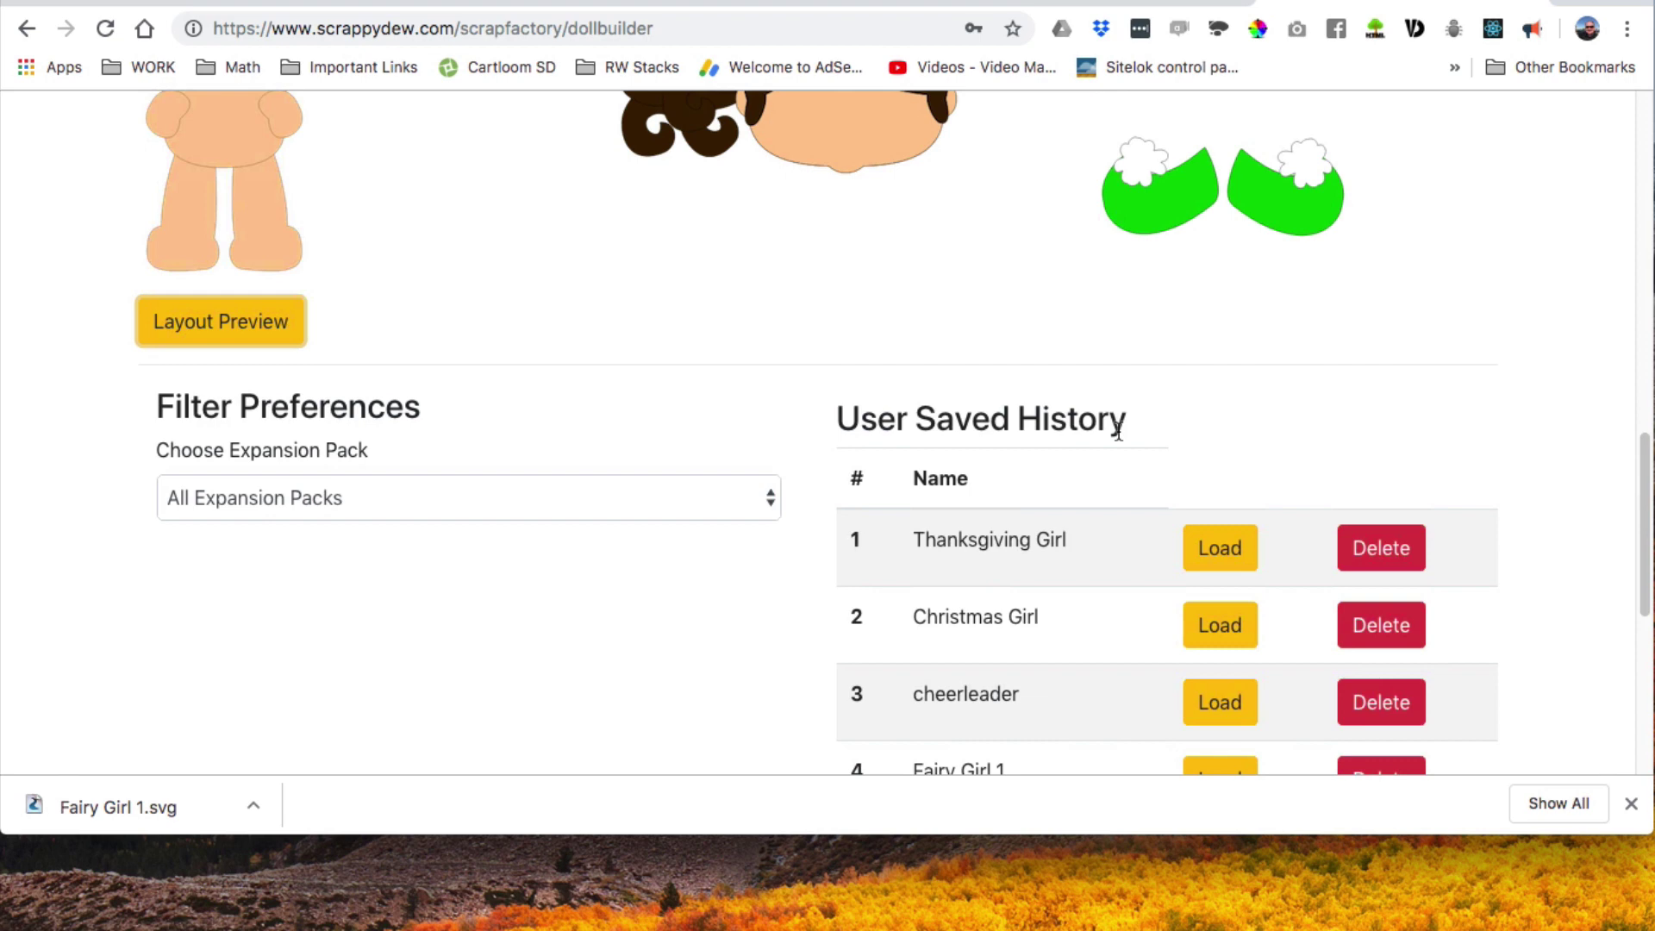
{"action": "scroll", "coordinate": [1118, 431], "scroll_direction": "up", "scroll_amount": 10}
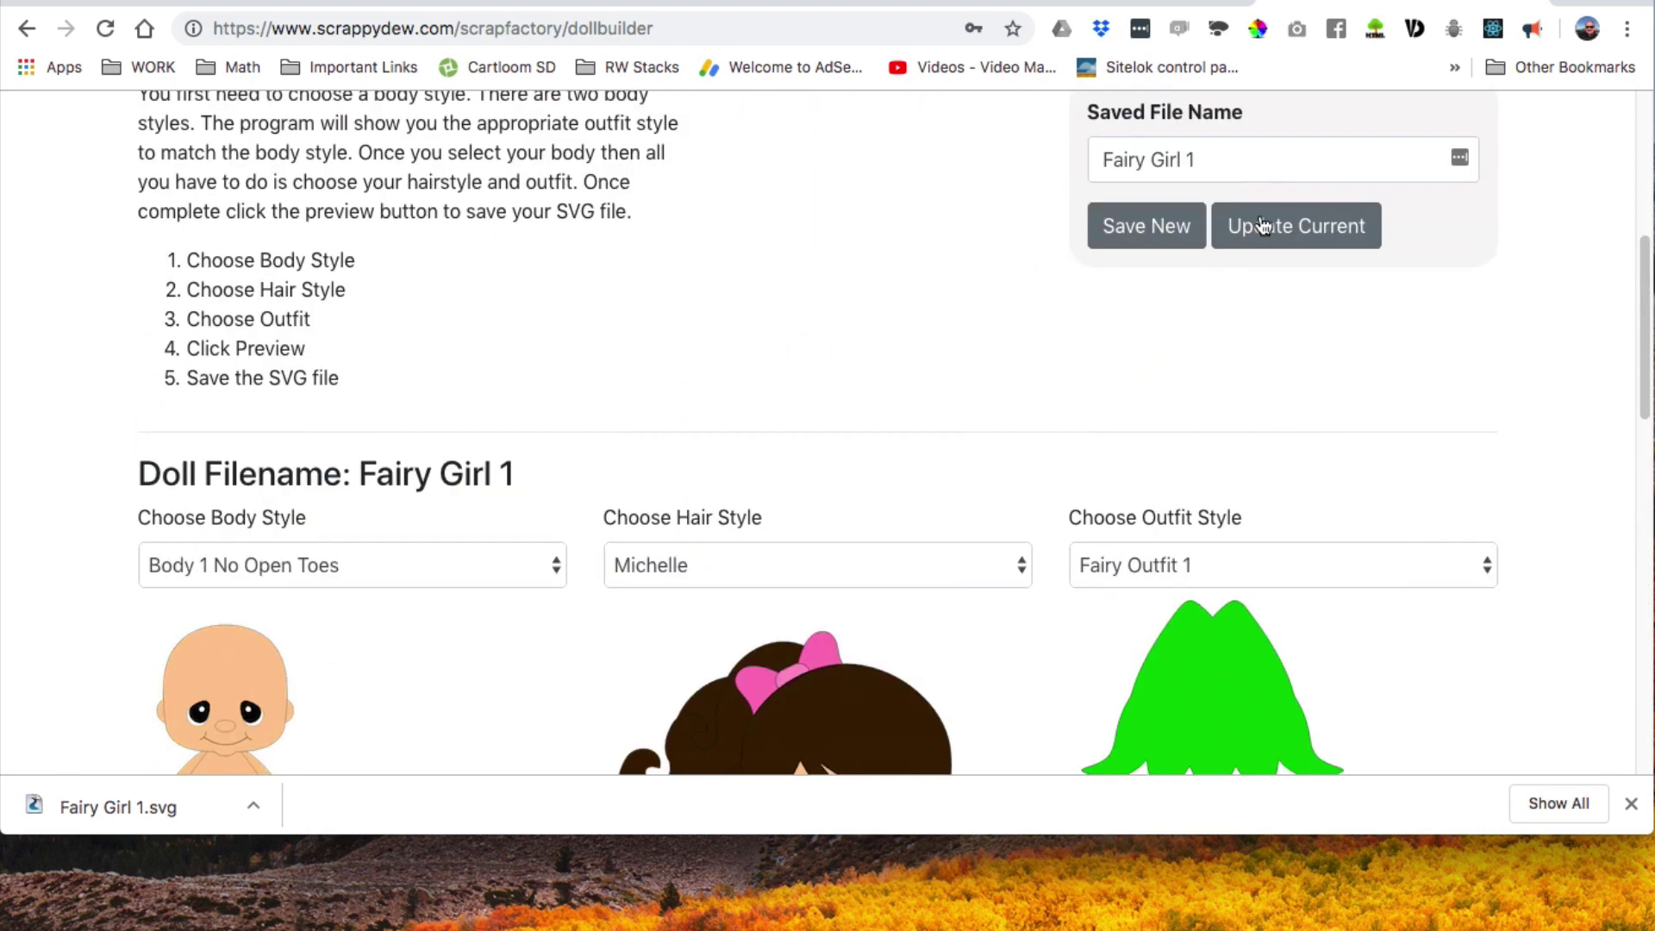
{"action": "scroll", "coordinate": [991, 551], "scroll_direction": "down", "scroll_amount": 8}
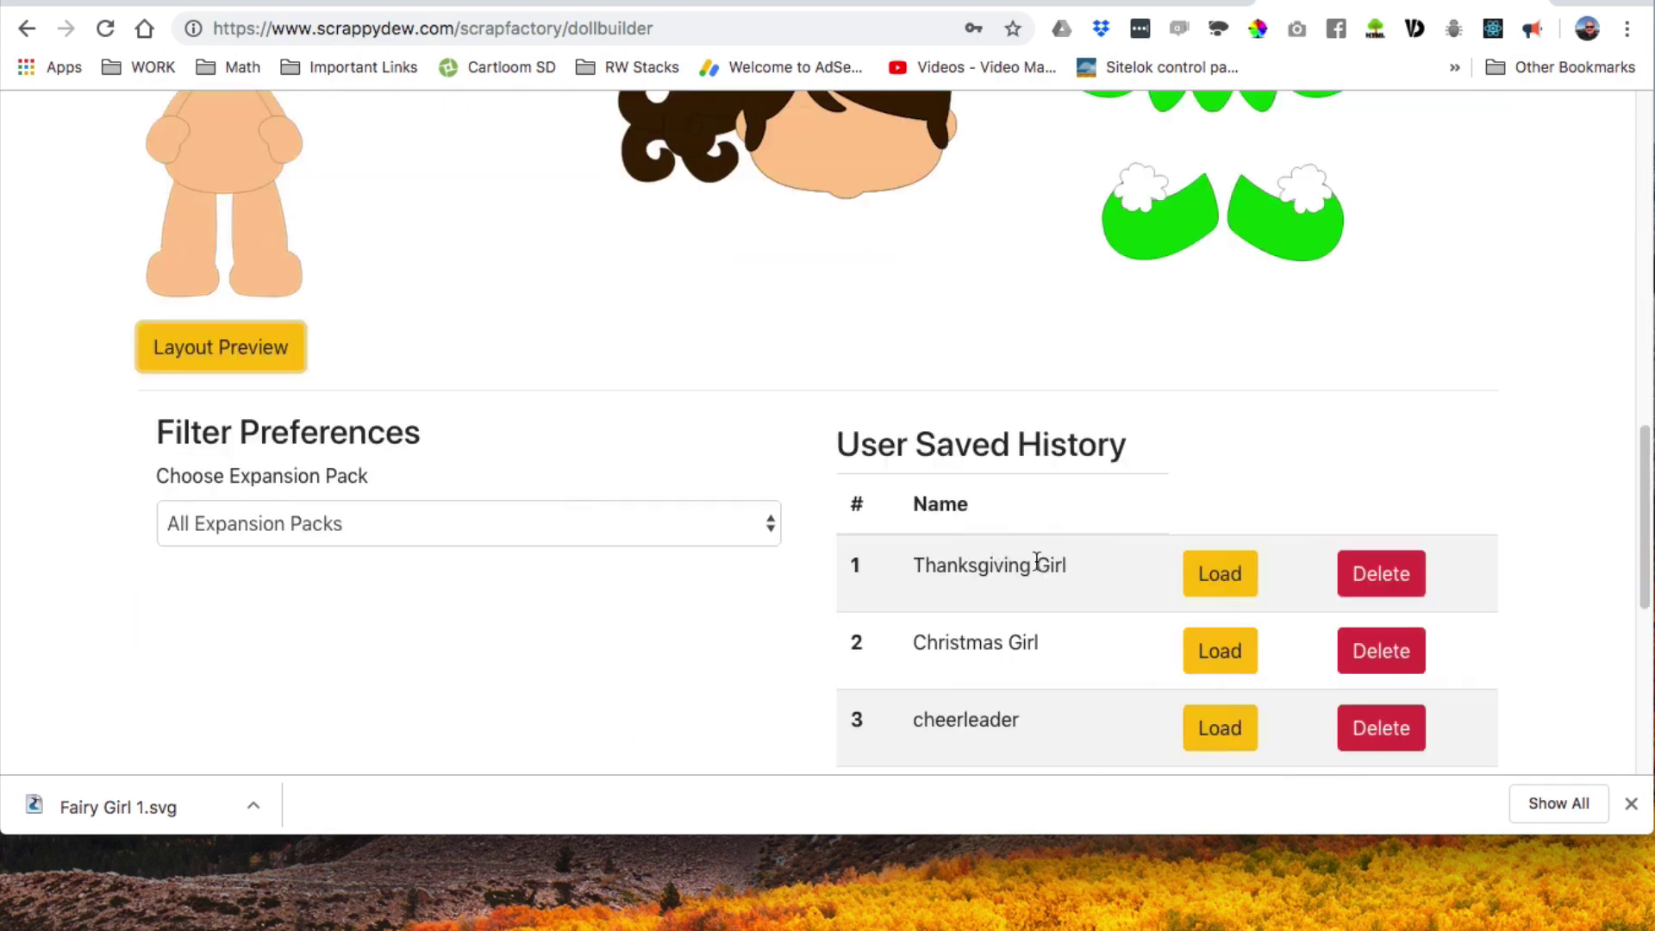
{"action": "scroll", "coordinate": [1121, 603], "scroll_direction": "down", "scroll_amount": 3}
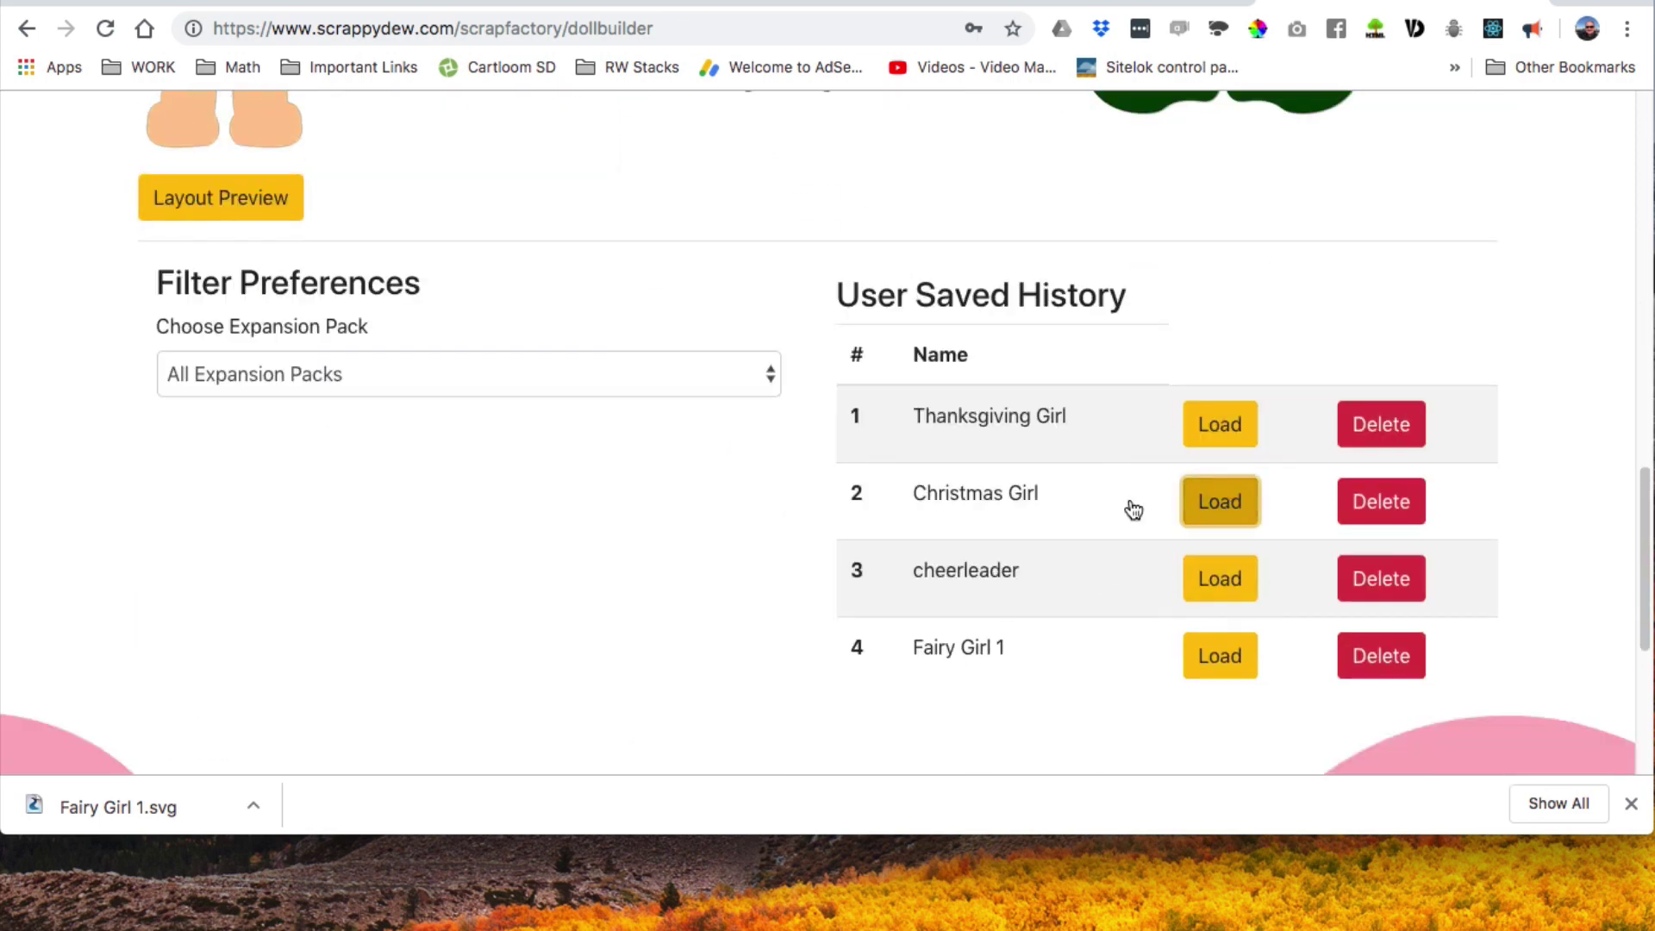
{"action": "left_click", "coordinate": [1232, 508]}
{"action": "scroll", "coordinate": [929, 530], "scroll_direction": "up", "scroll_amount": 5}
{"action": "scroll", "coordinate": [913, 526], "scroll_direction": "down", "scroll_amount": 8}
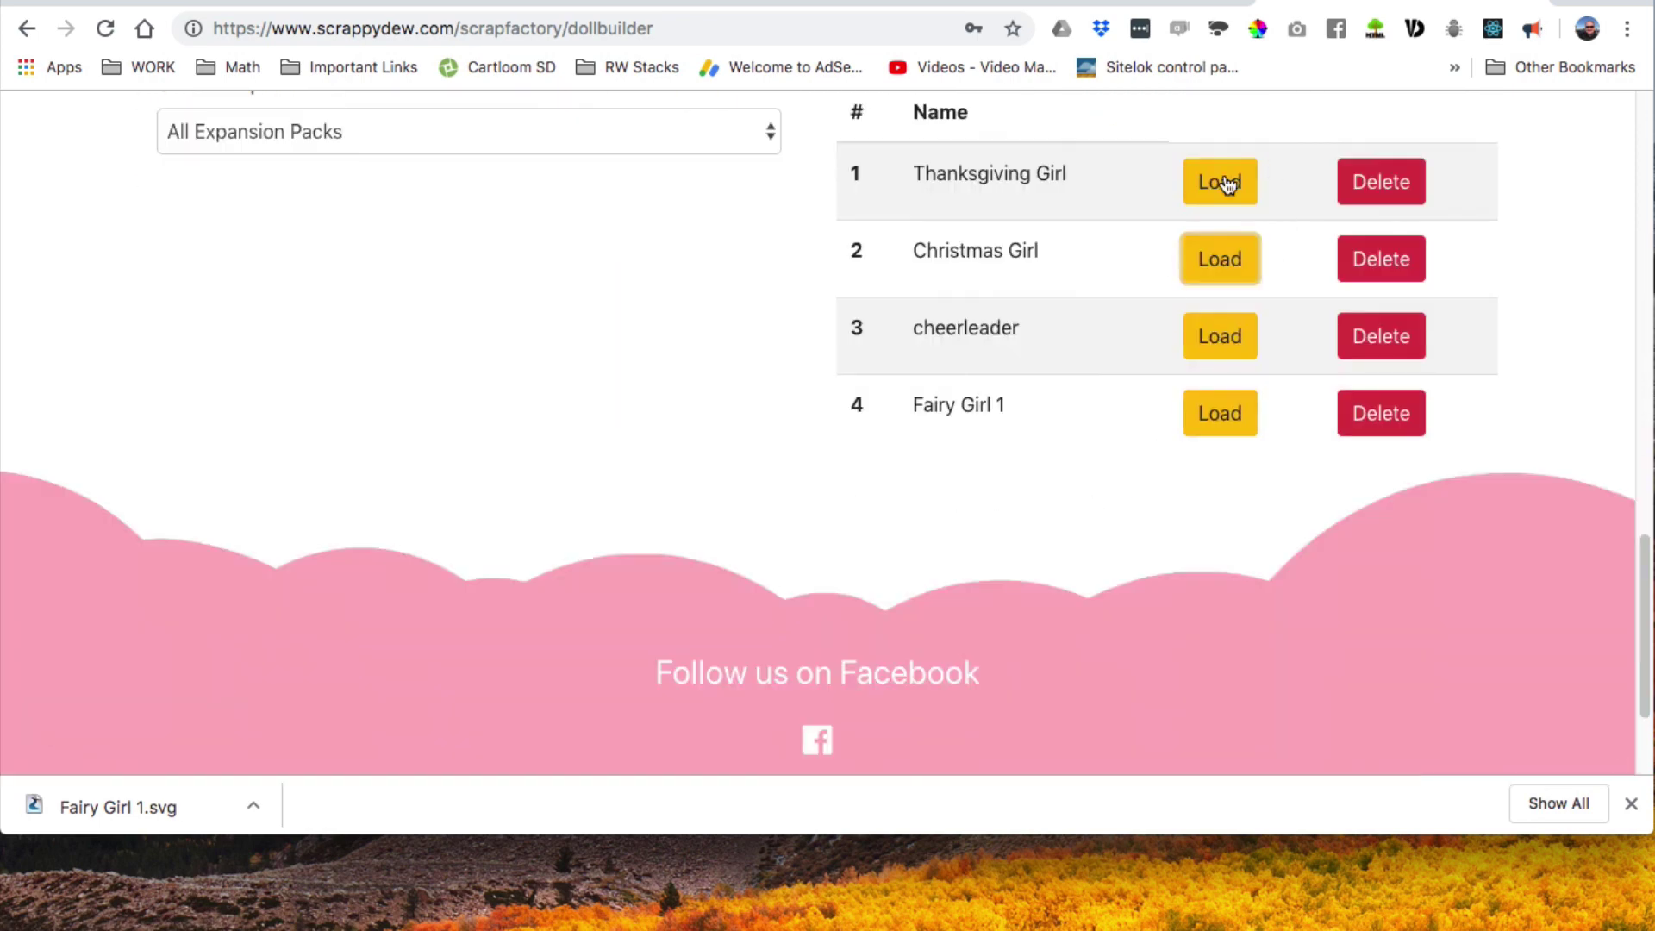
{"action": "scroll", "coordinate": [1034, 405], "scroll_direction": "up", "scroll_amount": 7}
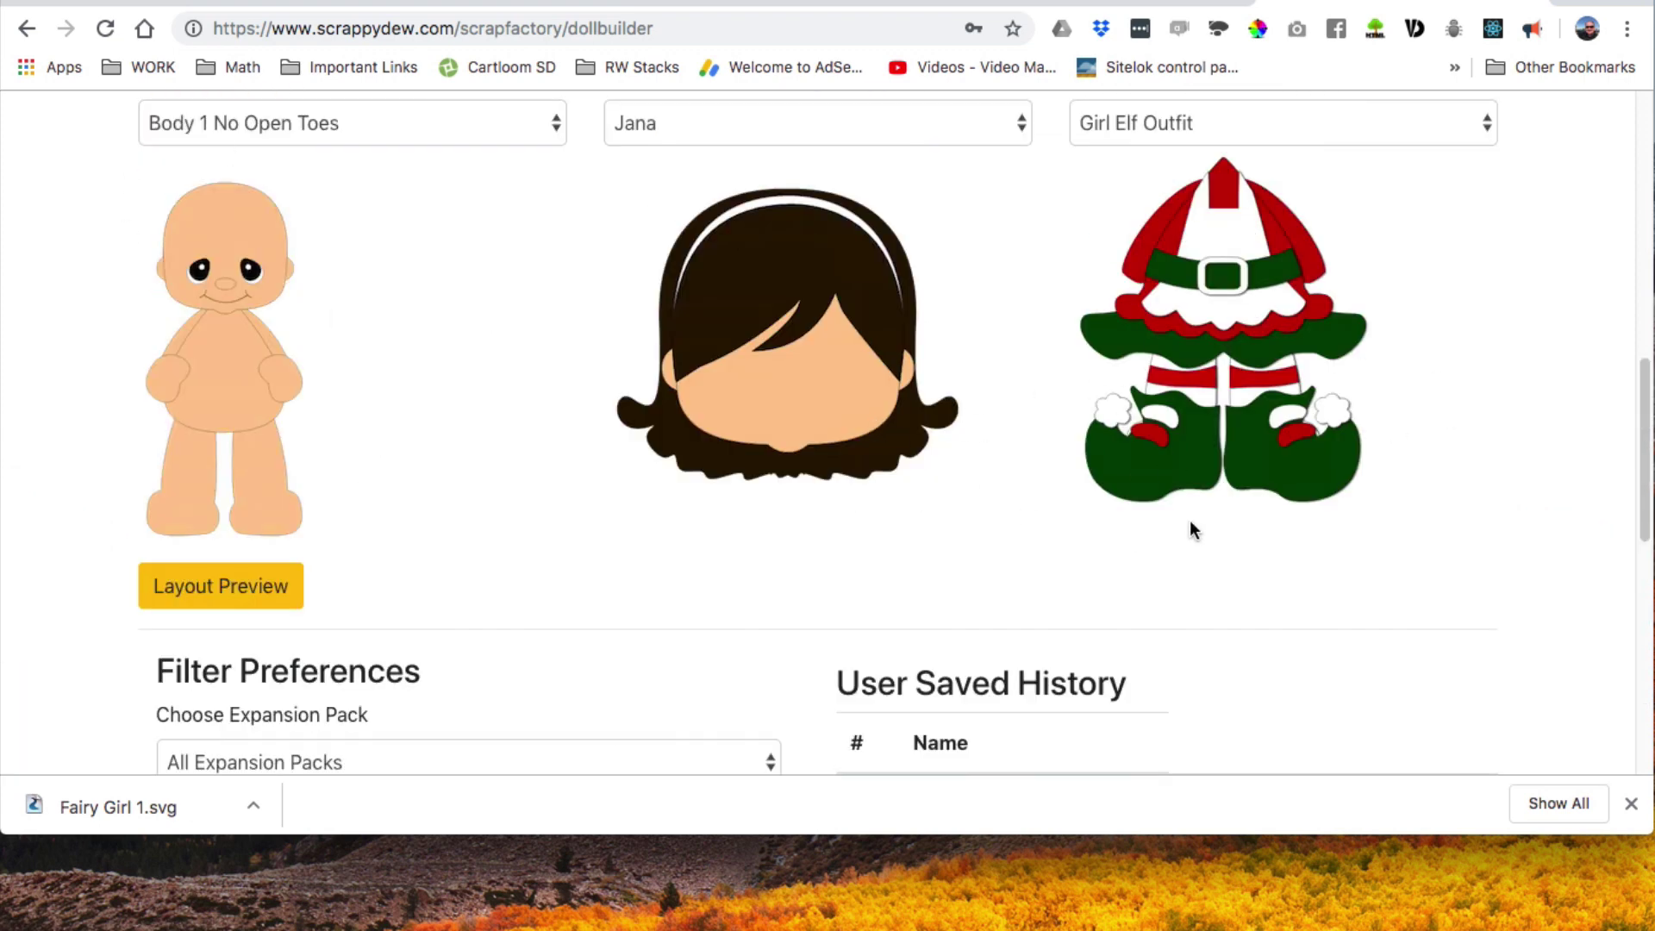
Step: Load the saved Thanksgiving Girl and cheerleader dolls in turn from the user saved history and view the cheerleader's hair and outfit
{"action": "scroll", "coordinate": [1117, 648], "scroll_direction": "down", "scroll_amount": 3}
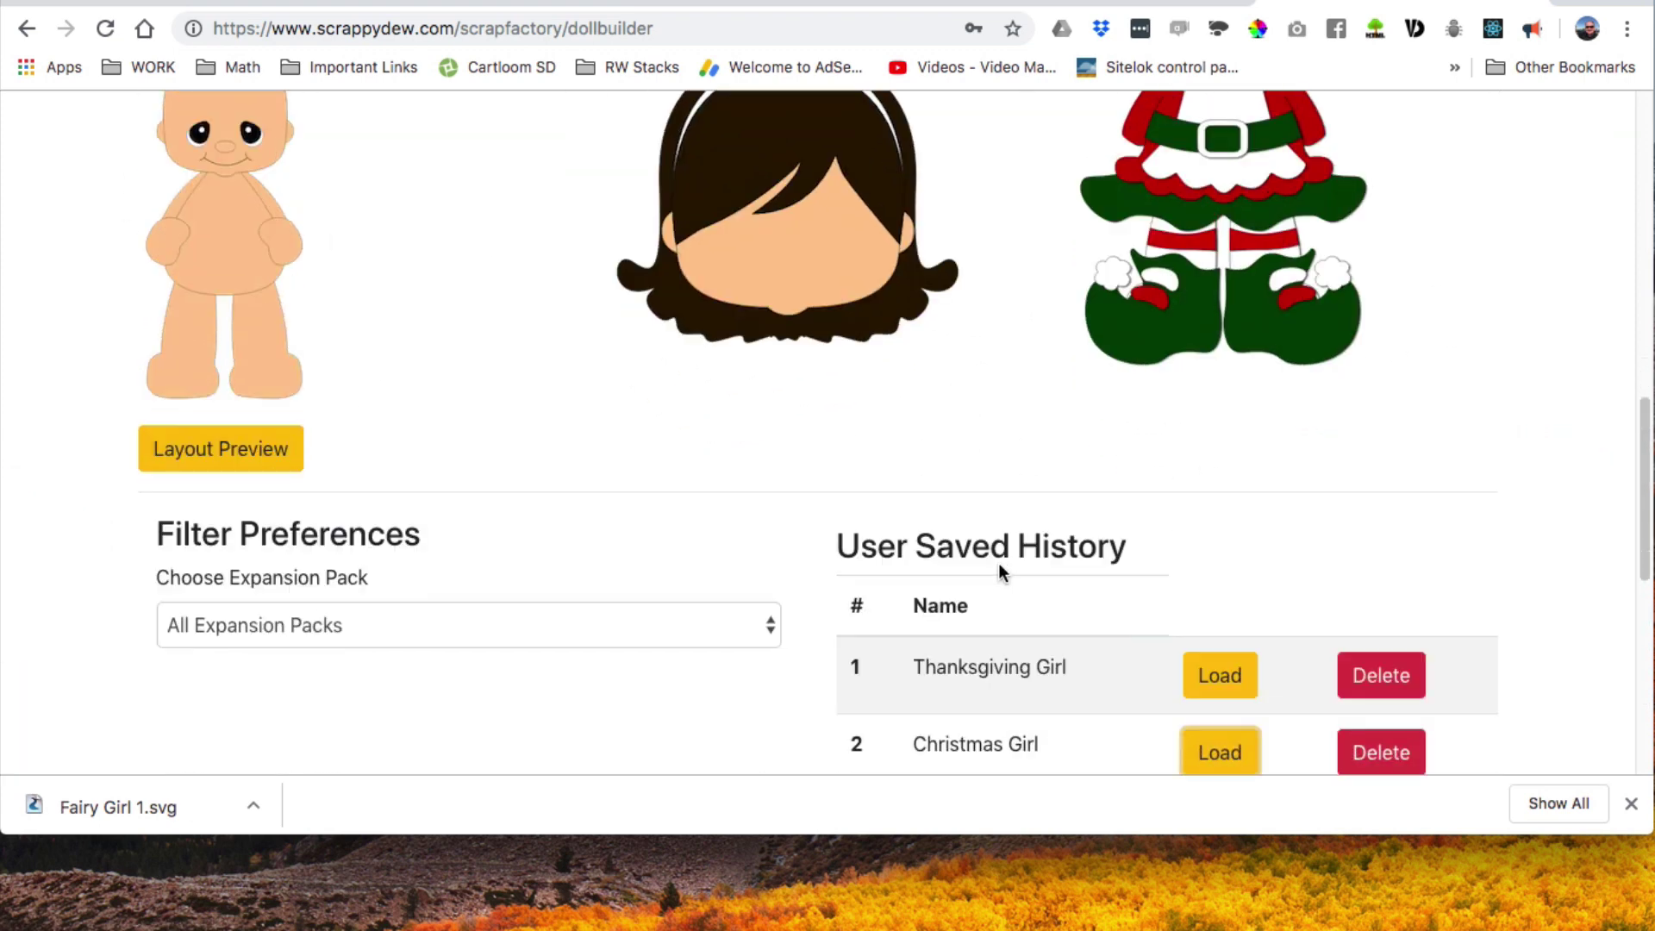
{"action": "left_click", "coordinate": [1219, 674]}
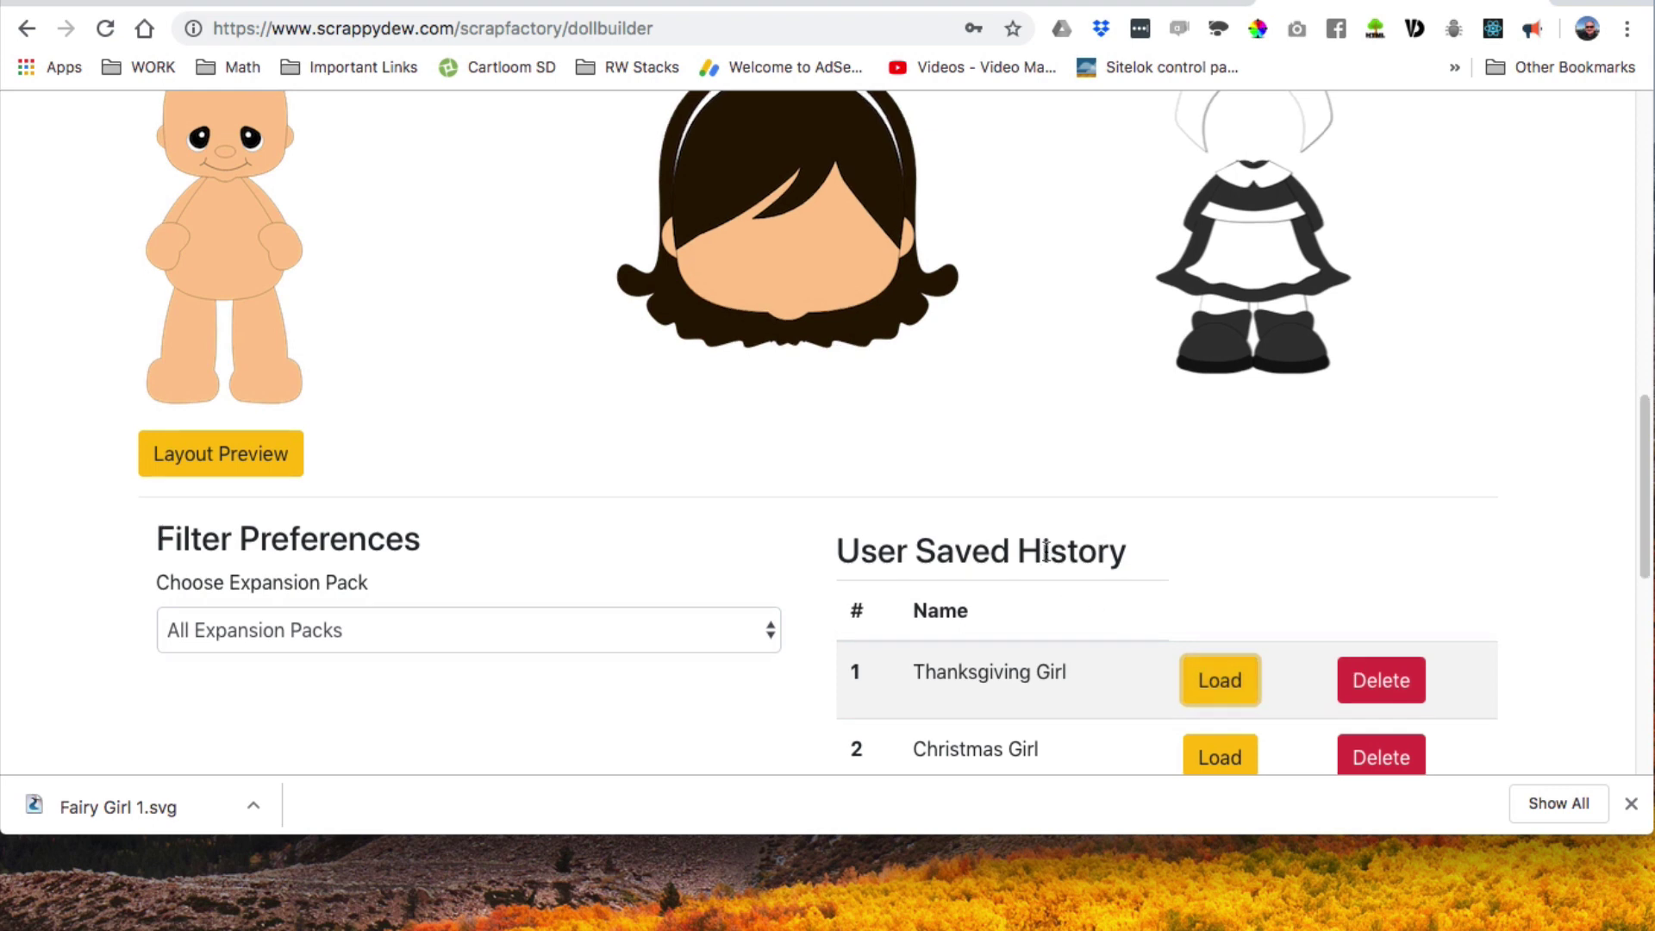
{"action": "scroll", "coordinate": [1073, 560], "scroll_direction": "down", "scroll_amount": 3}
{"action": "left_click", "coordinate": [1220, 685]}
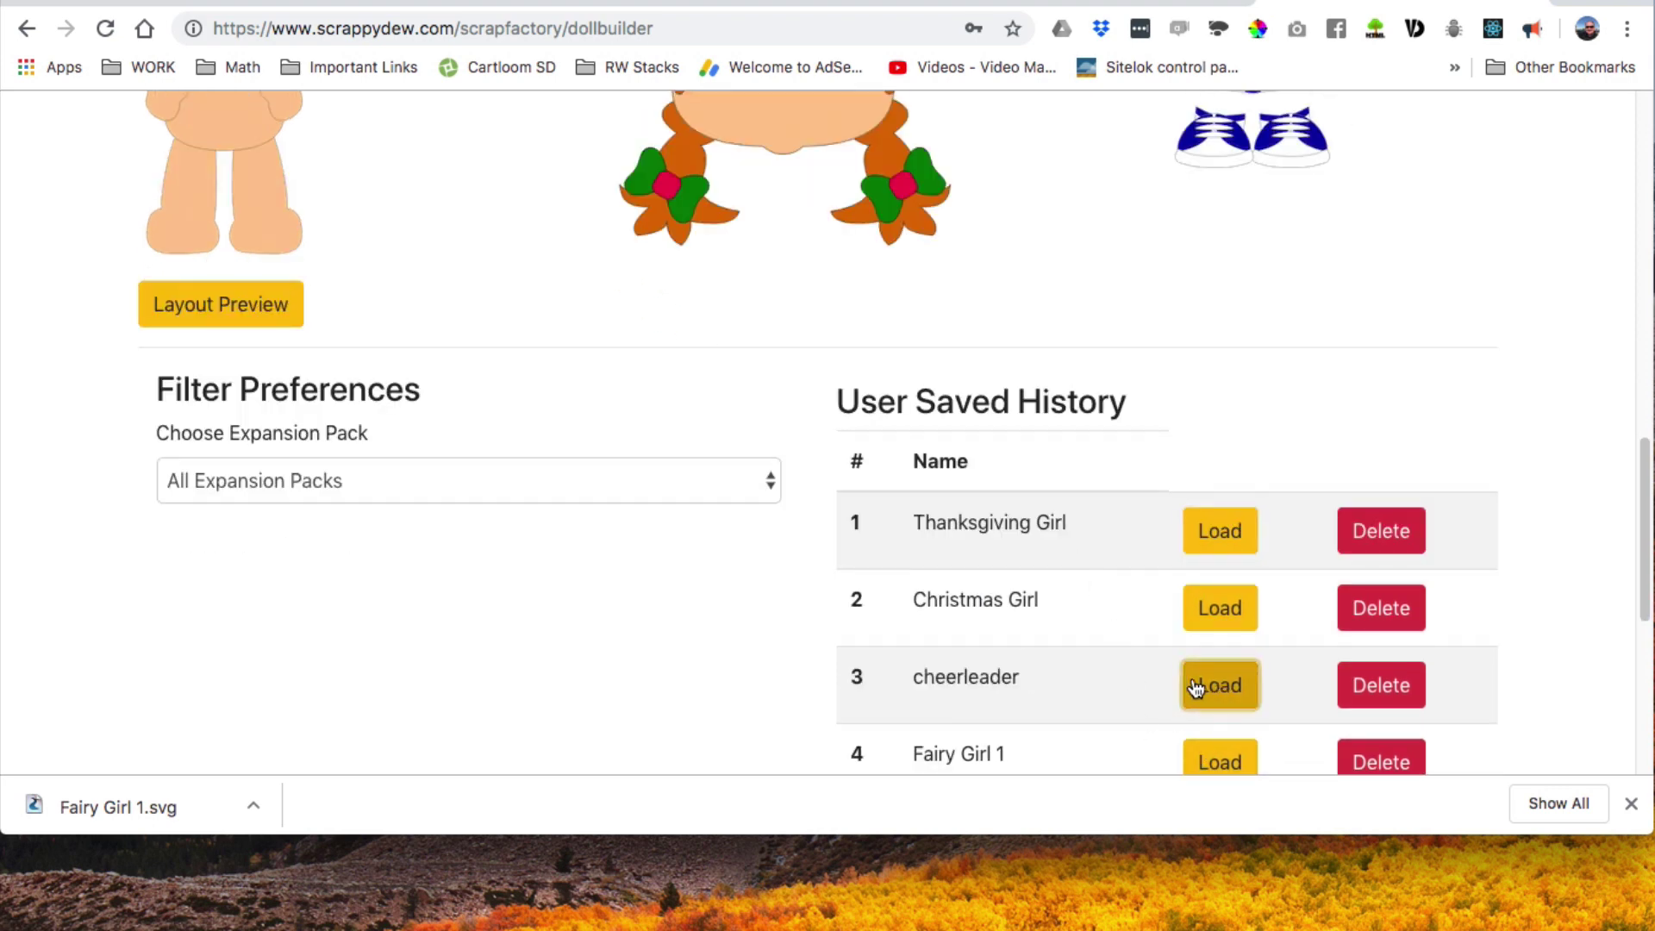
{"action": "scroll", "coordinate": [962, 595], "scroll_direction": "up", "scroll_amount": 1}
{"action": "scroll", "coordinate": [958, 594], "scroll_direction": "up", "scroll_amount": 5}
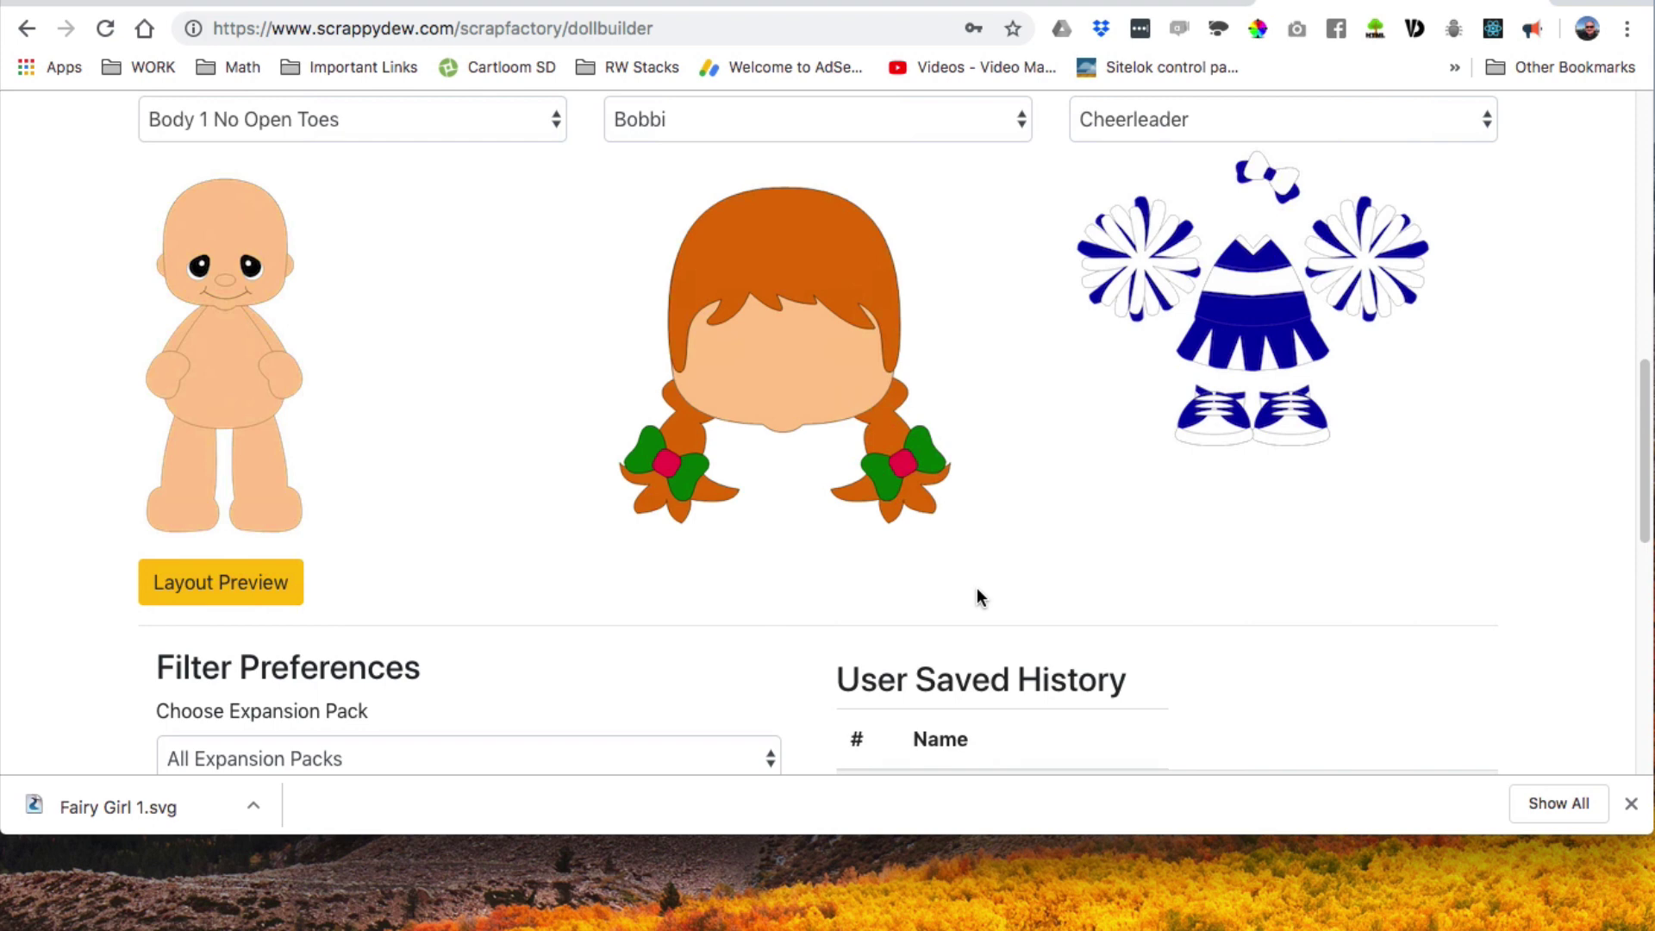
Step: Filter the doll builder's options to the Royals 2 expansion pack
{"action": "scroll", "coordinate": [690, 614], "scroll_direction": "down", "scroll_amount": 2}
{"action": "left_click", "coordinate": [424, 686]}
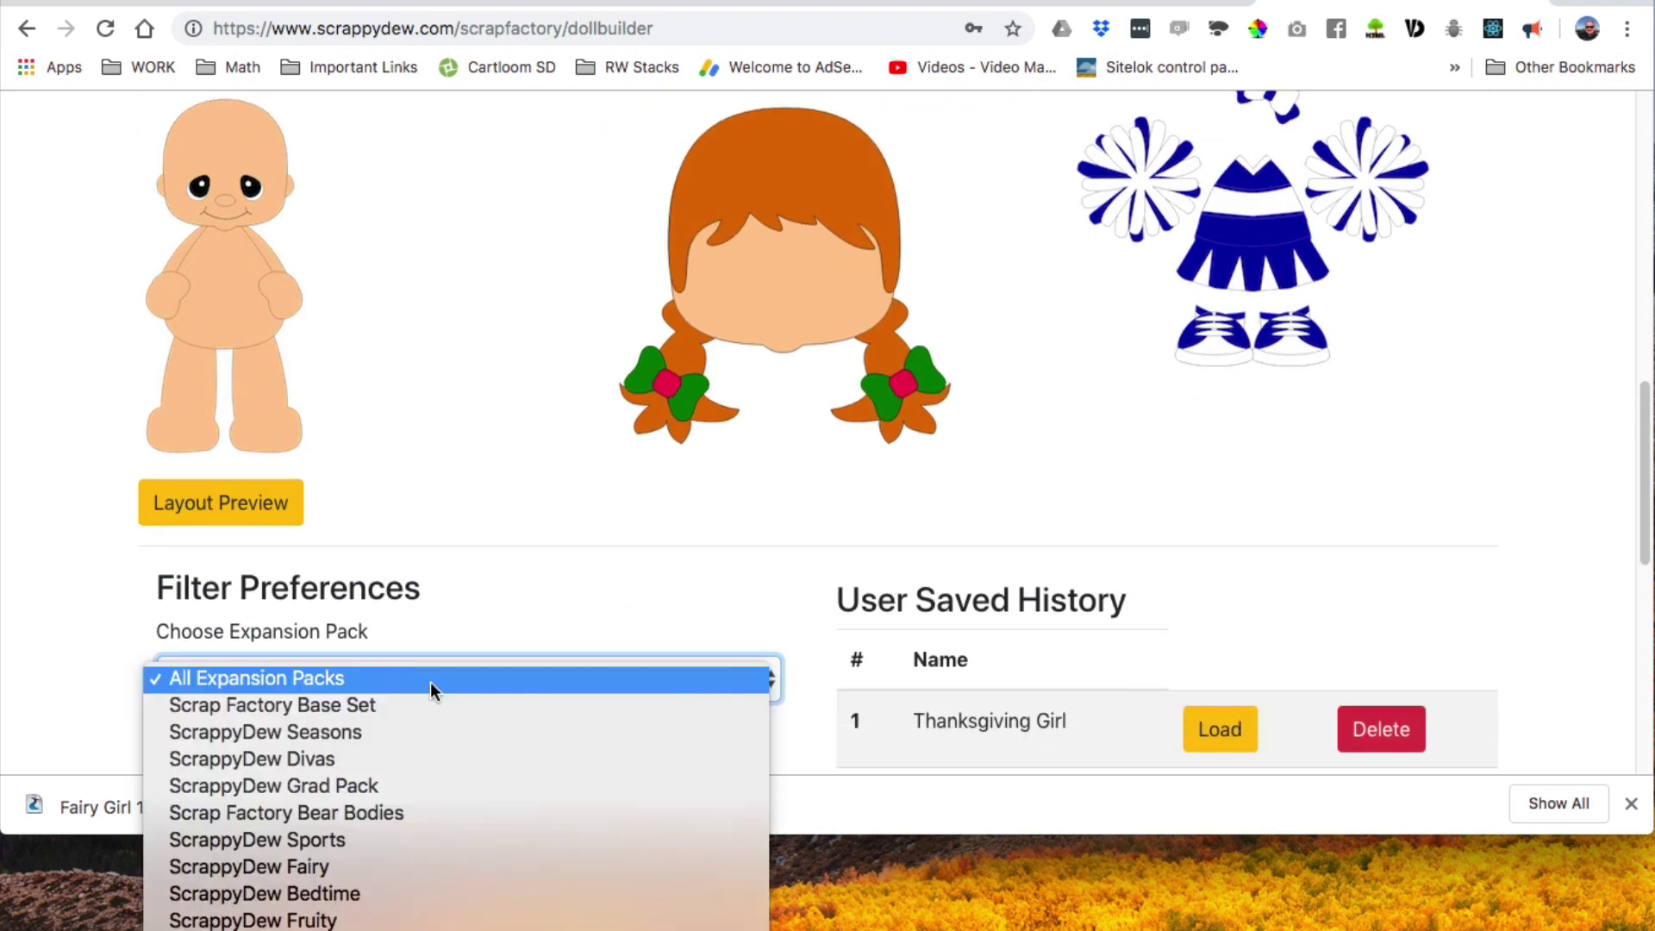
{"action": "left_click", "coordinate": [442, 866]}
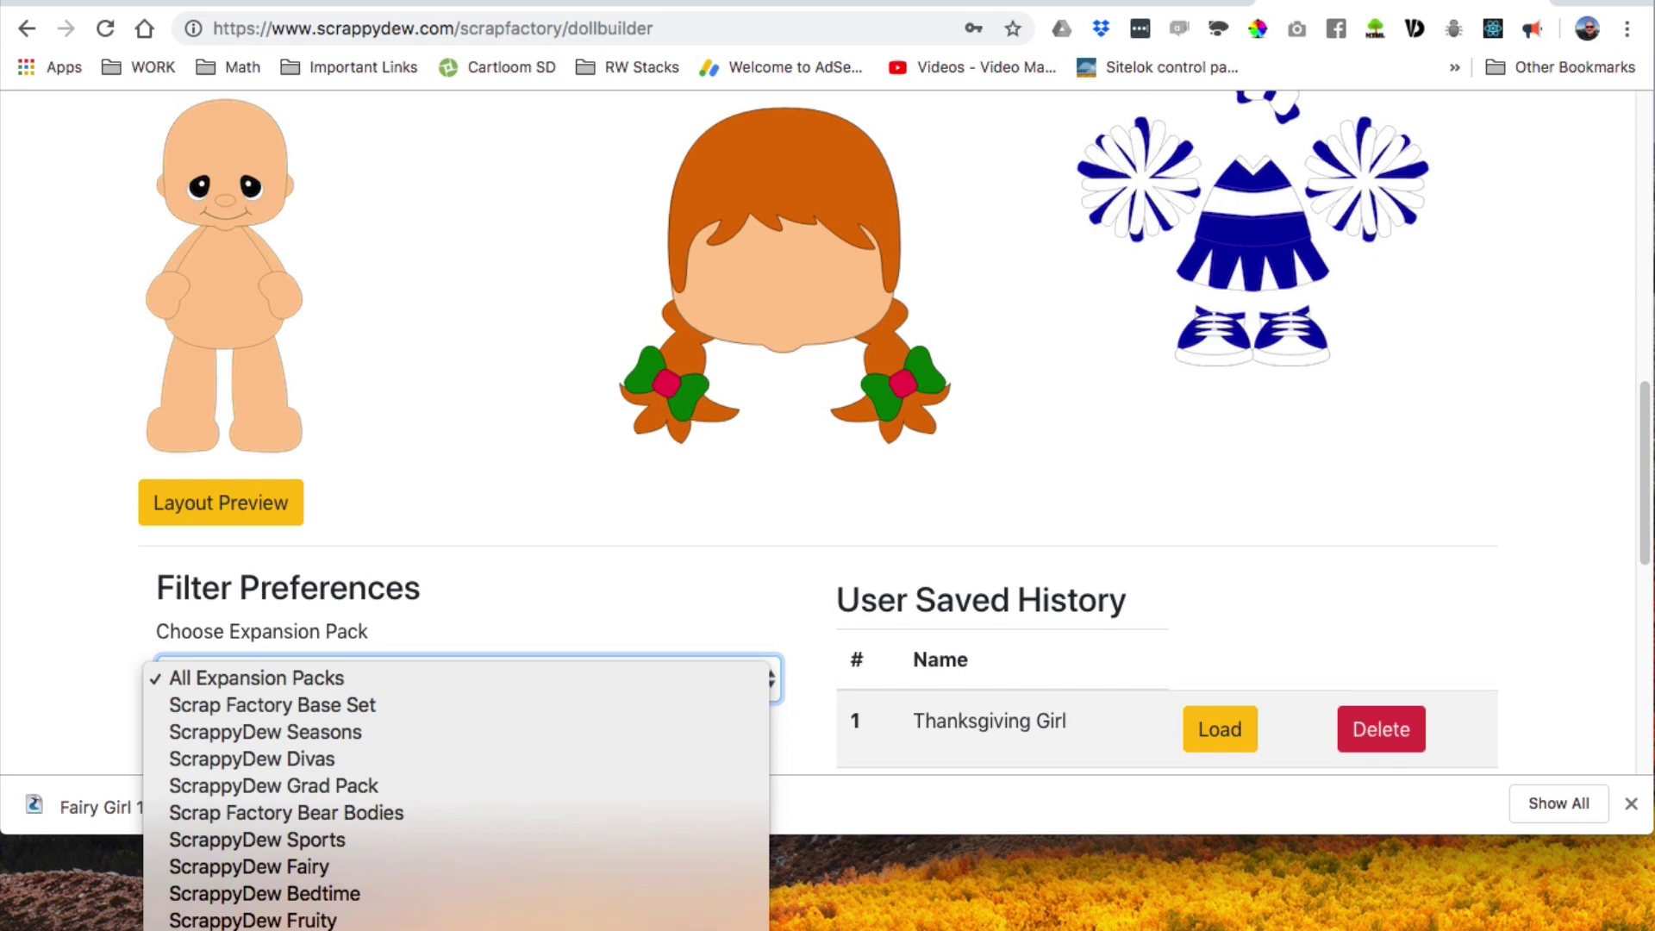
{"action": "left_click", "coordinate": [579, 930]}
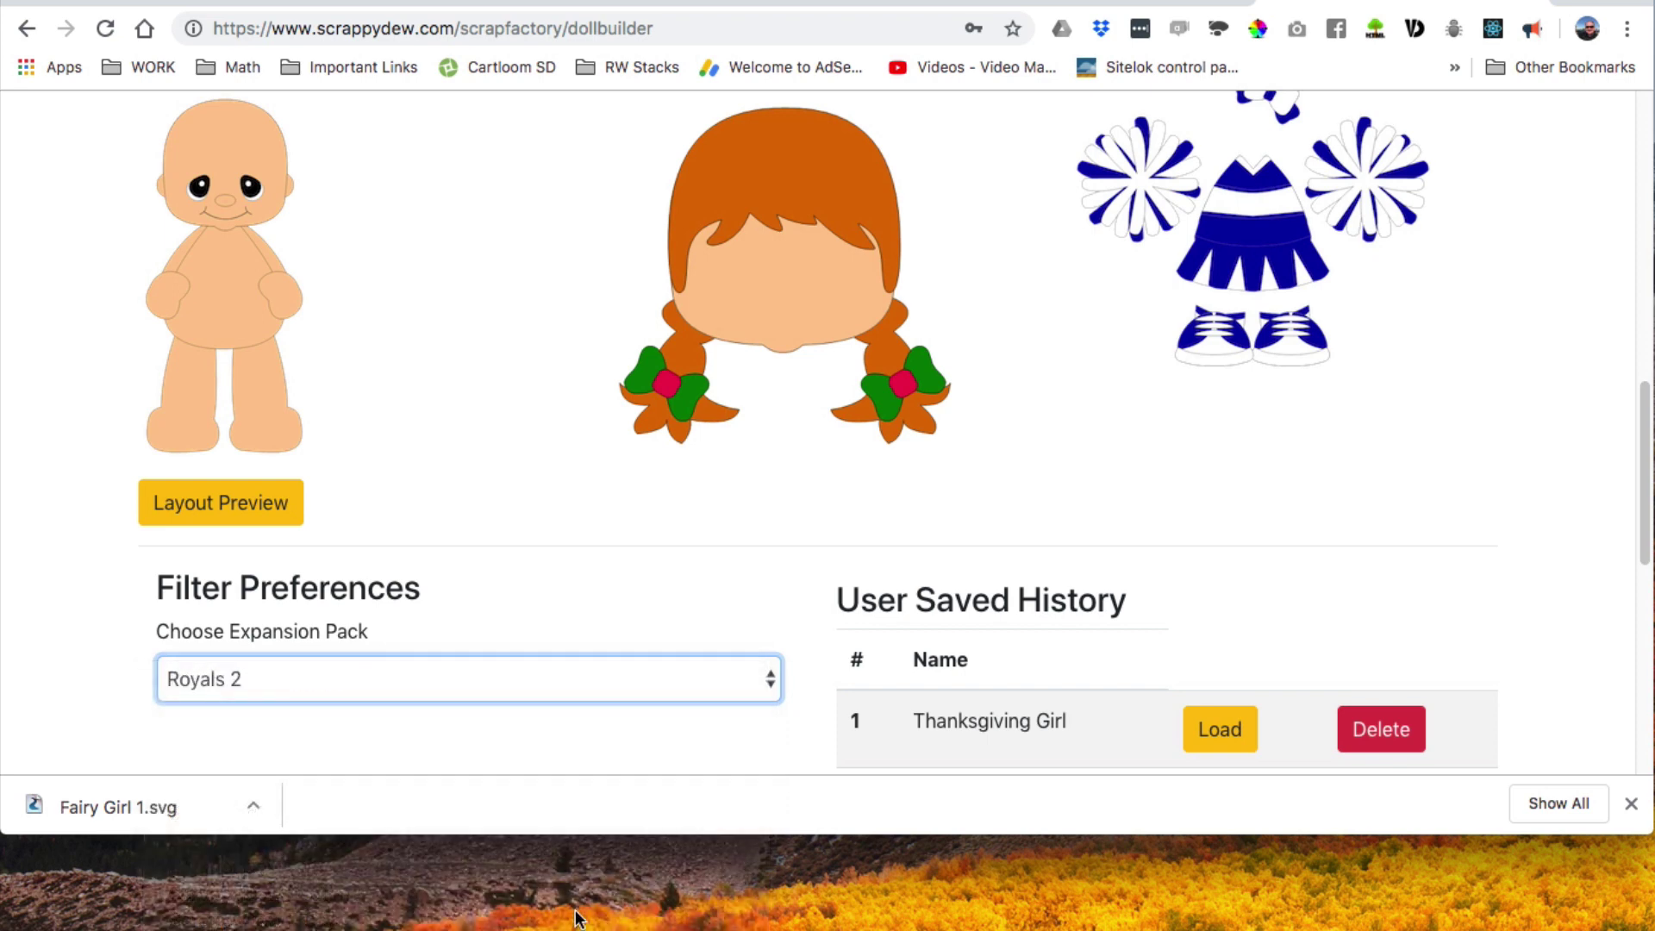
Step: Change the cheerleader doll's outfit style to Royals Dress 9 and view the dress
{"action": "scroll", "coordinate": [582, 722], "scroll_direction": "up", "scroll_amount": 1}
{"action": "left_click", "coordinate": [1328, 120]}
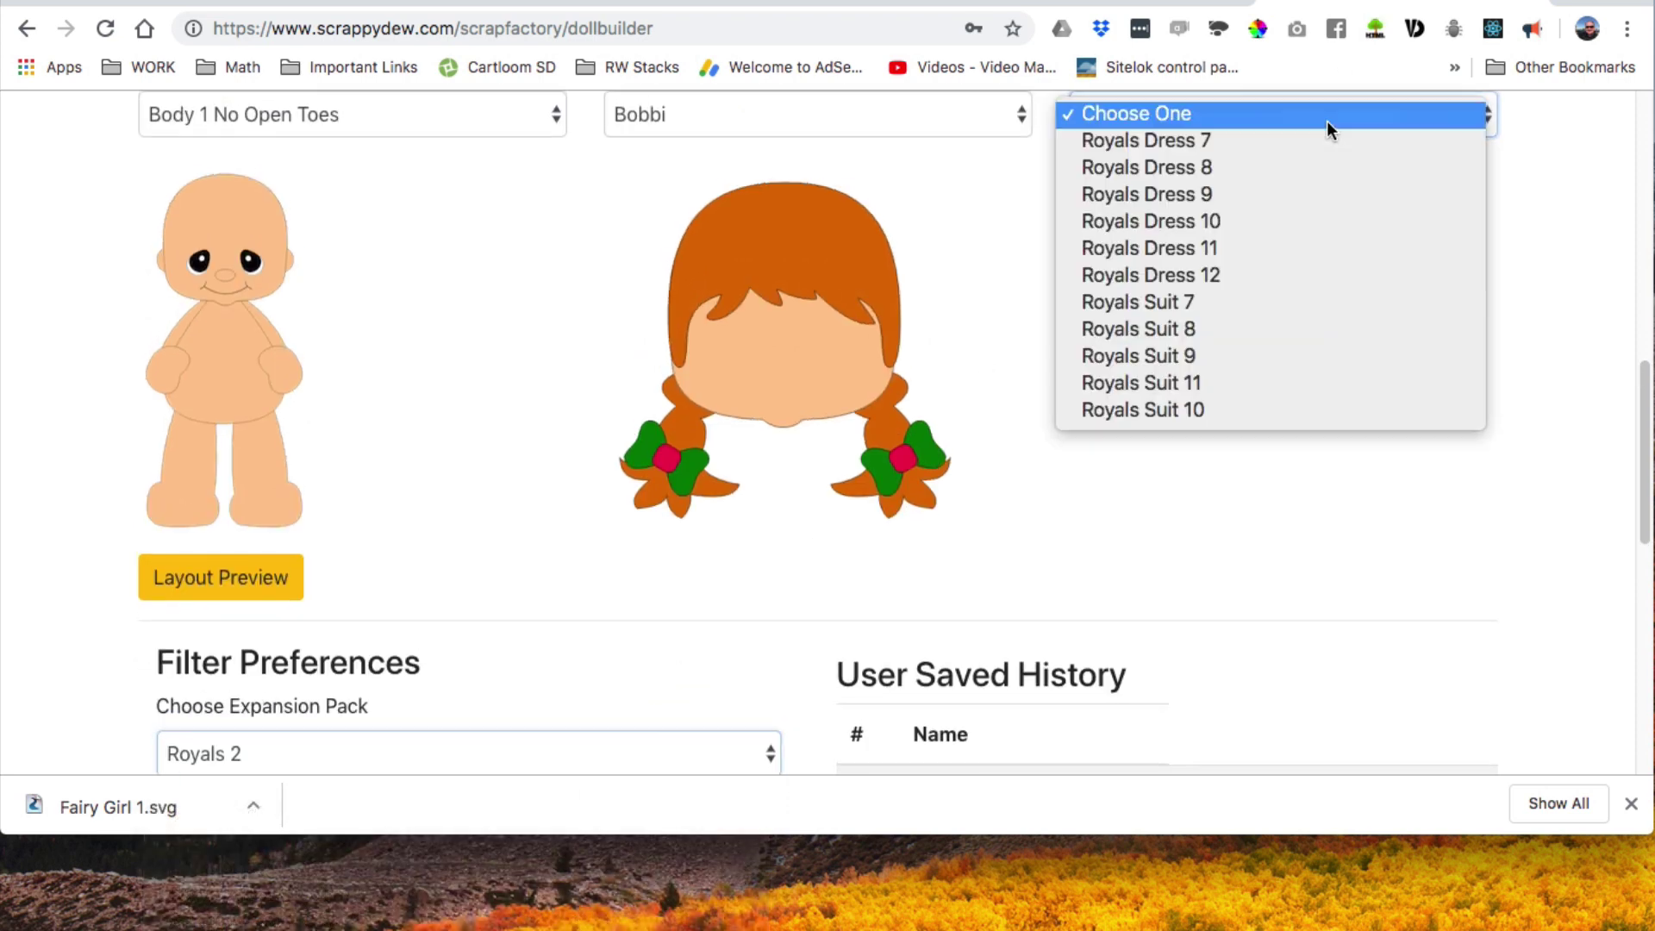
{"action": "left_click", "coordinate": [1307, 198]}
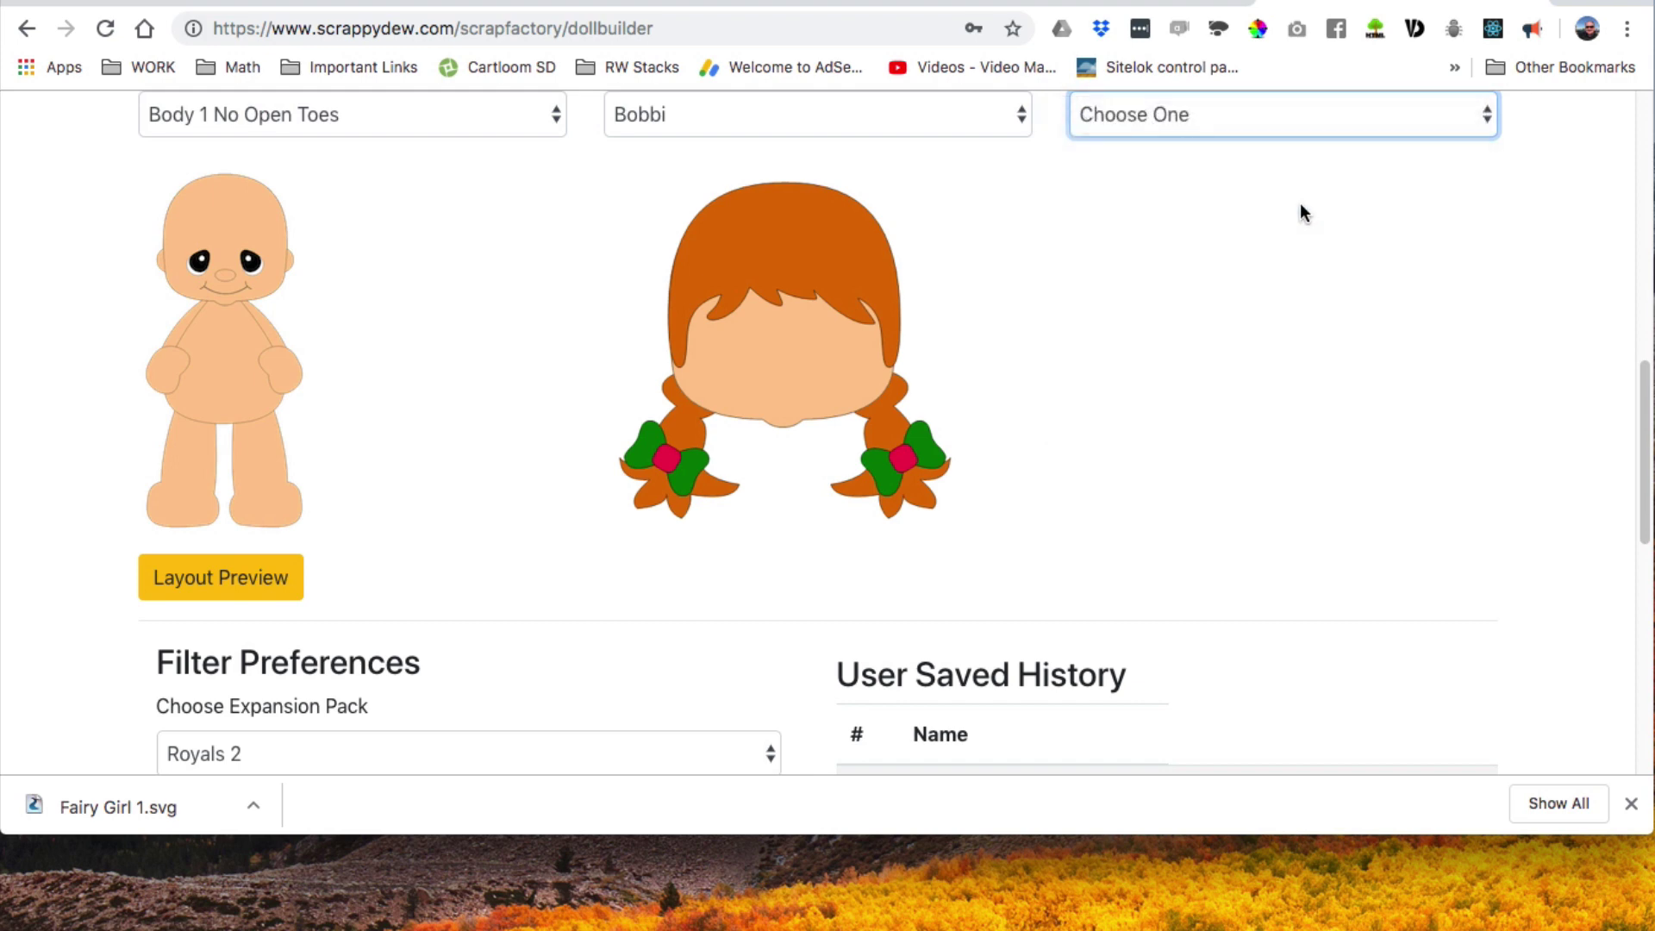
{"action": "scroll", "coordinate": [1301, 358], "scroll_direction": "up", "scroll_amount": 3}
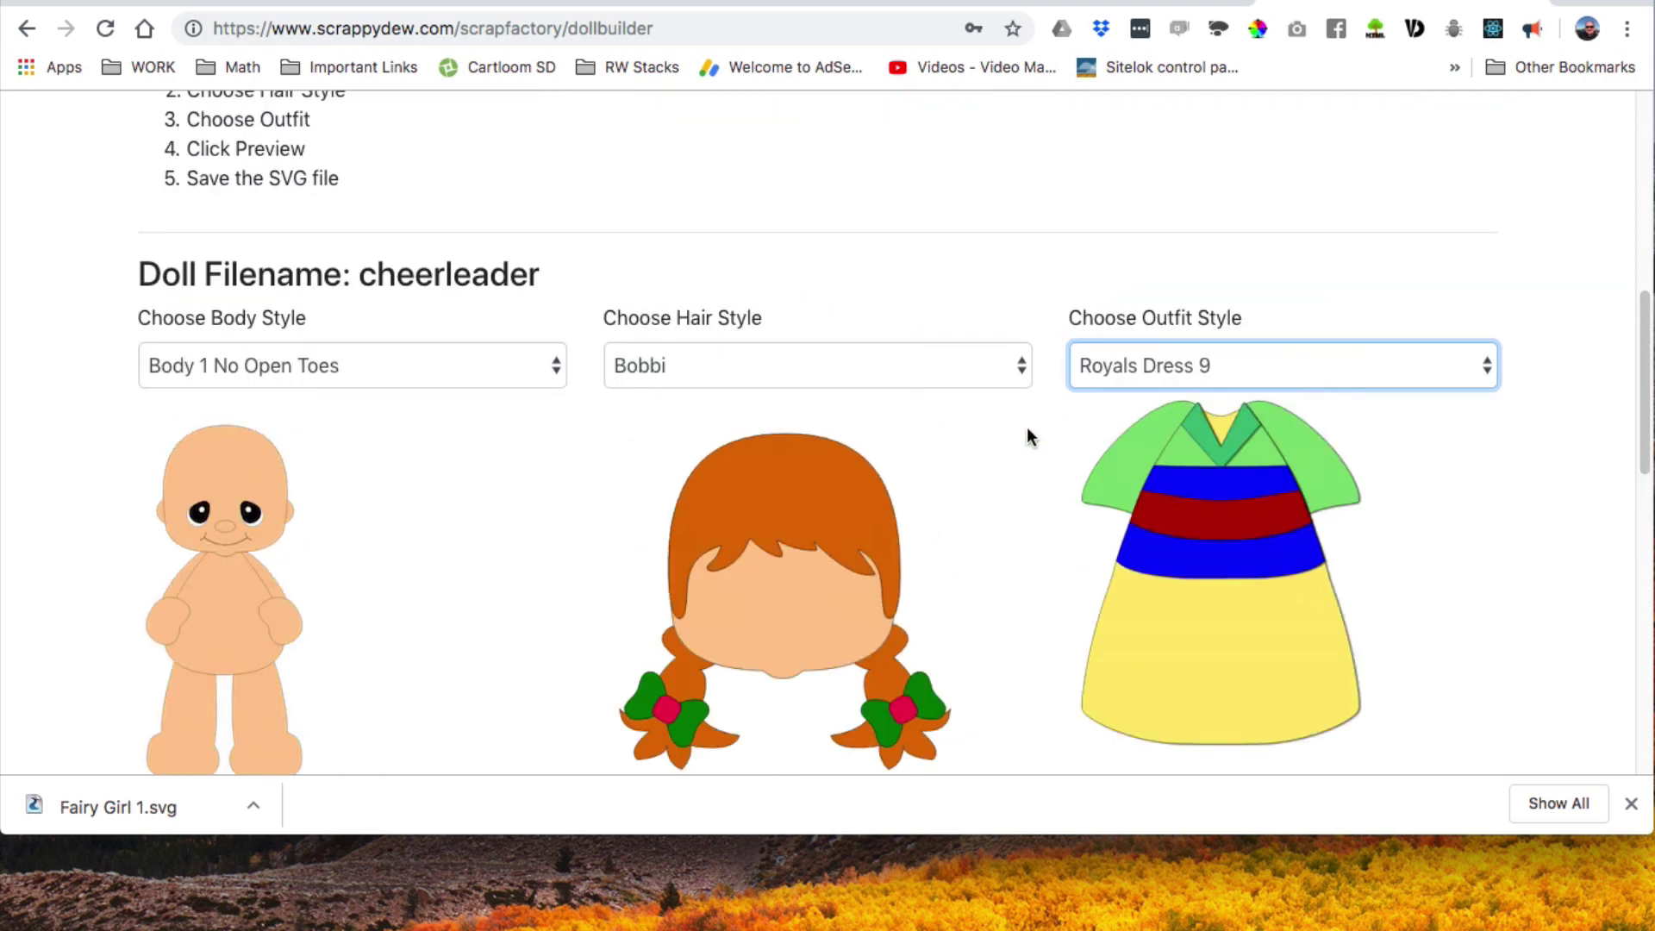
{"action": "scroll", "coordinate": [1291, 386], "scroll_direction": "down", "scroll_amount": 1}
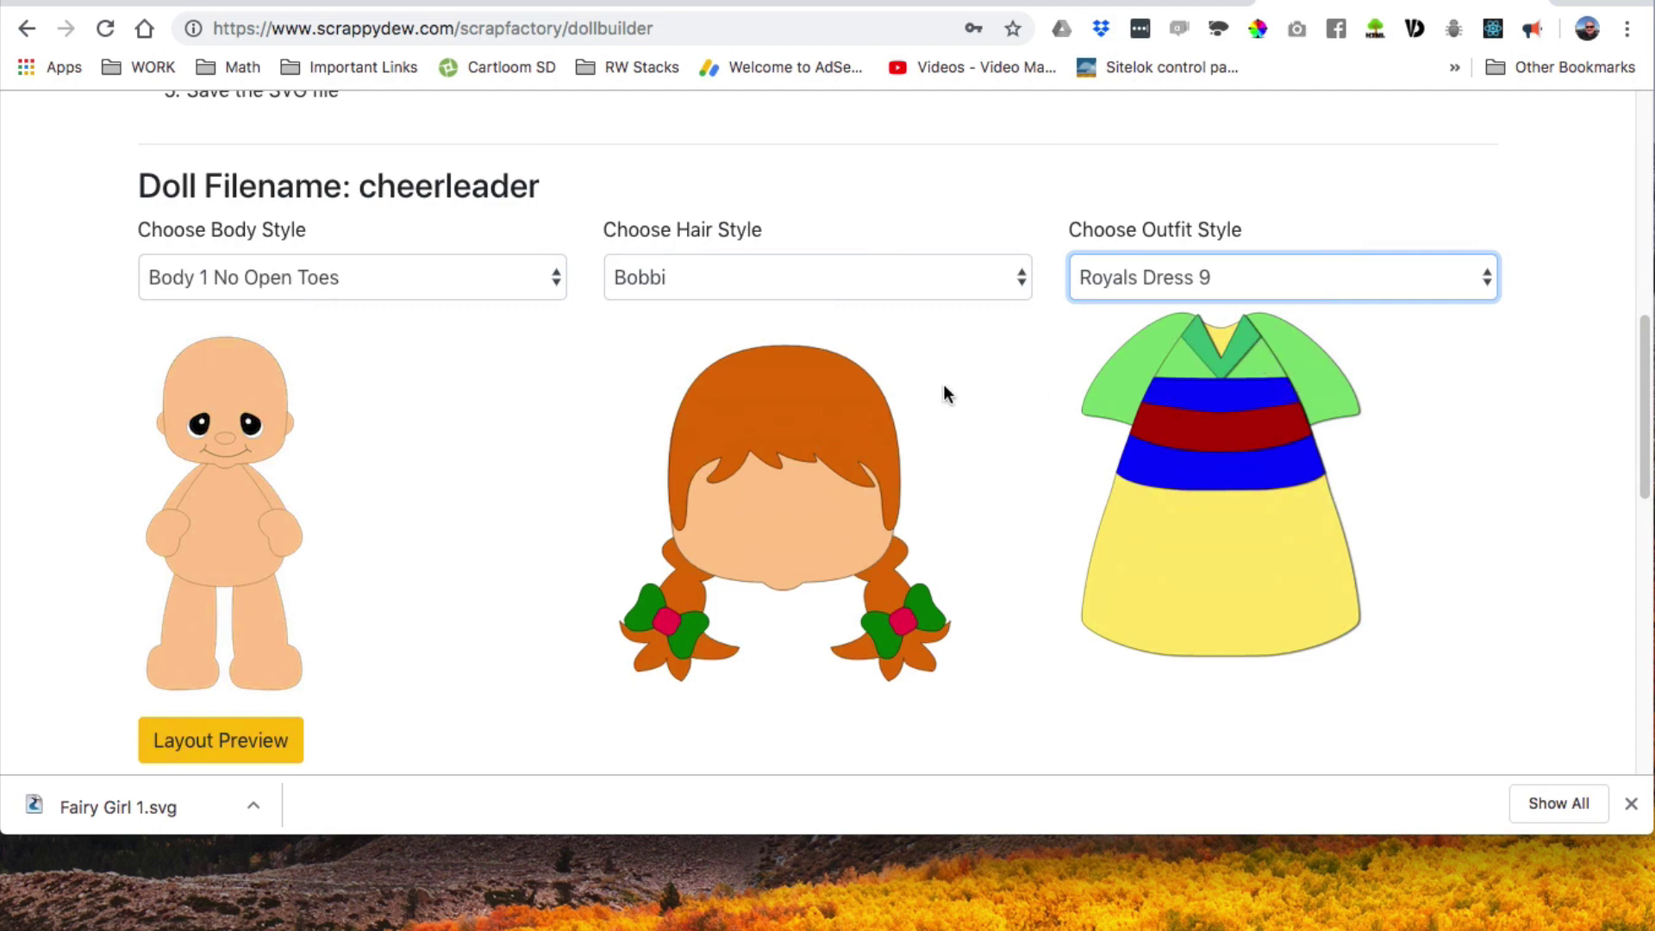
Step: Review the doll builder page, including the instructions, saved file name, doll parts, expansion pack filter and user saved history
{"action": "scroll", "coordinate": [943, 385], "scroll_direction": "up", "scroll_amount": 6}
{"action": "scroll", "coordinate": [928, 390], "scroll_direction": "down", "scroll_amount": 11}
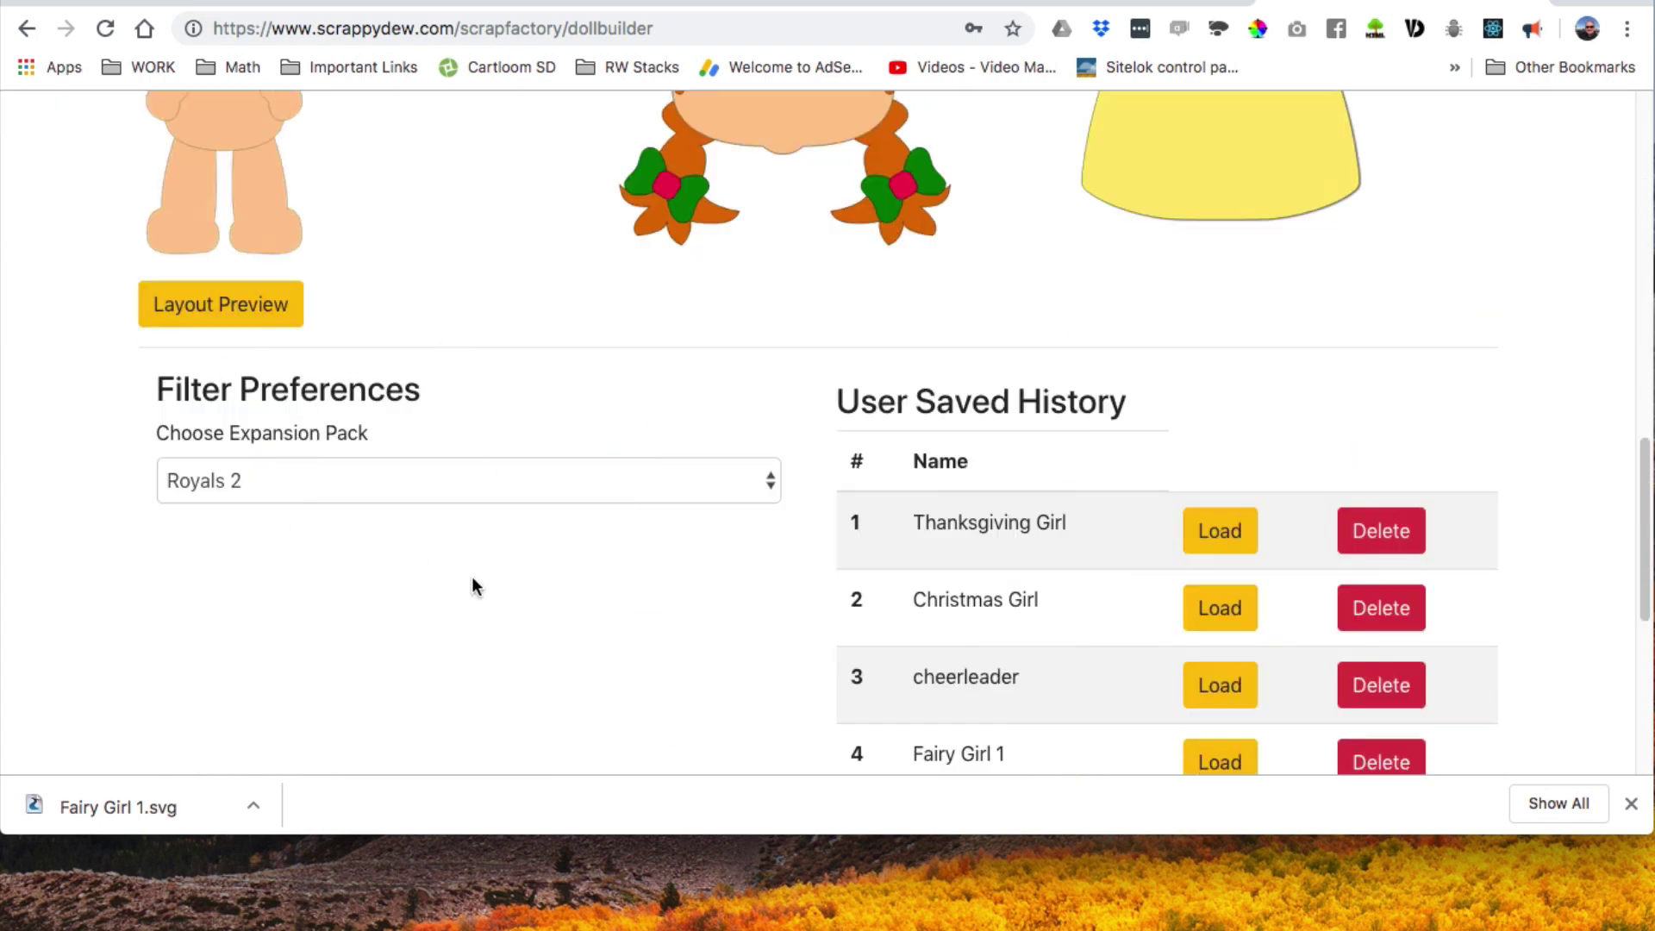
{"action": "scroll", "coordinate": [681, 529], "scroll_direction": "up", "scroll_amount": 11}
{"action": "scroll", "coordinate": [739, 572], "scroll_direction": "down", "scroll_amount": 4}
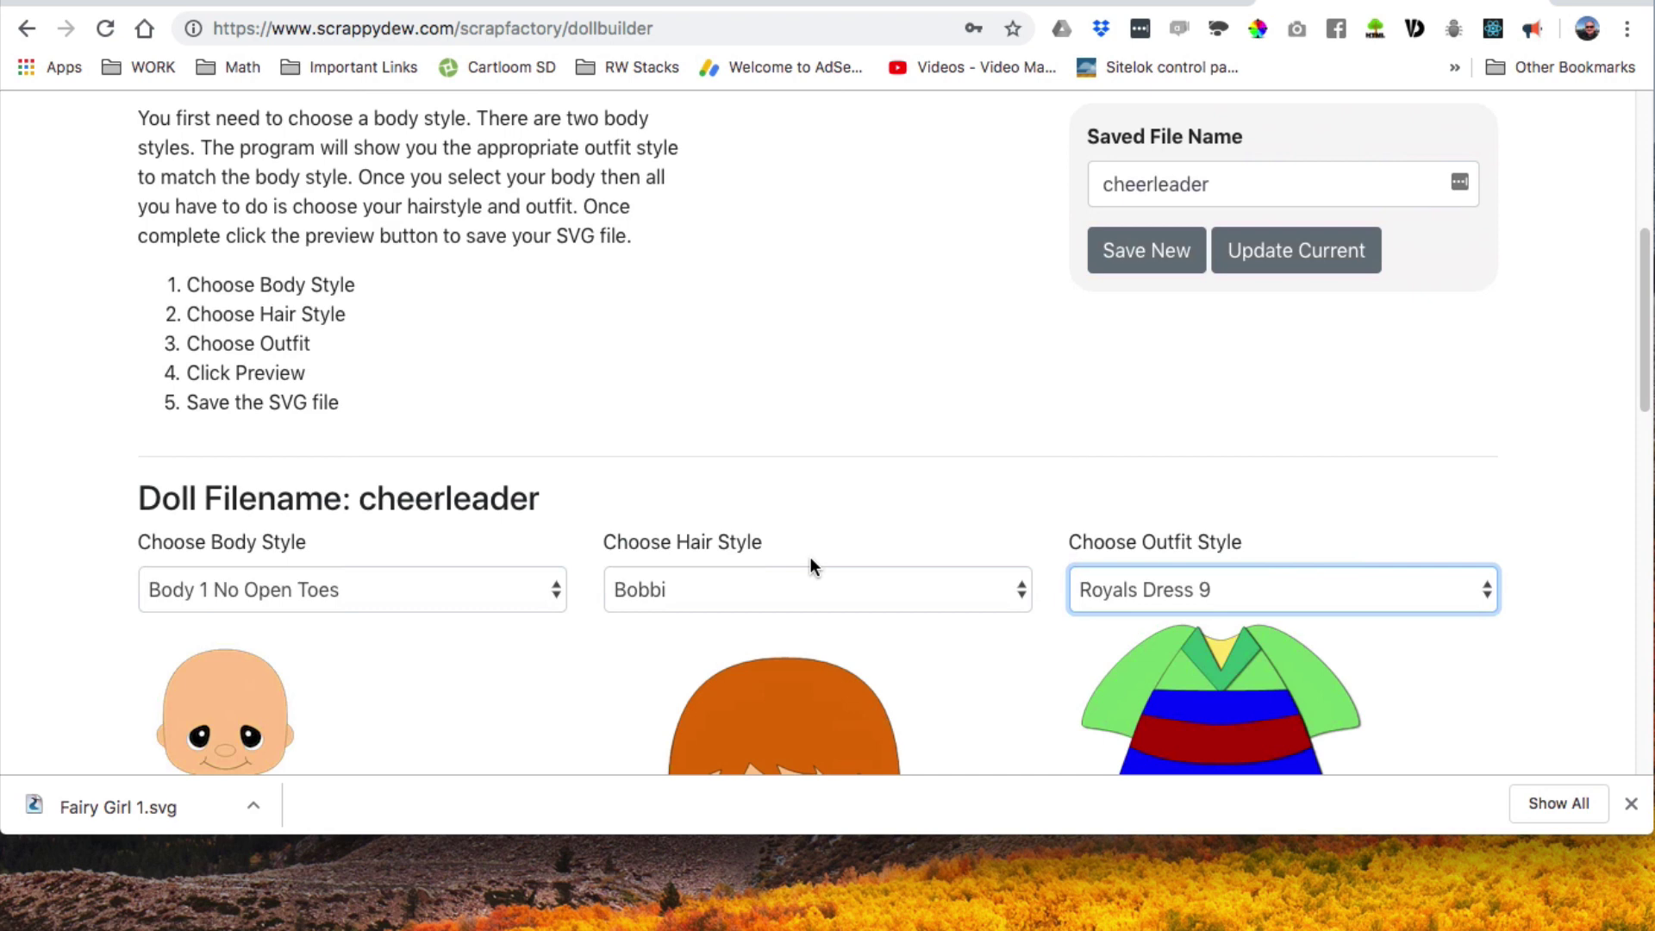
{"action": "scroll", "coordinate": [976, 517], "scroll_direction": "down", "scroll_amount": 3}
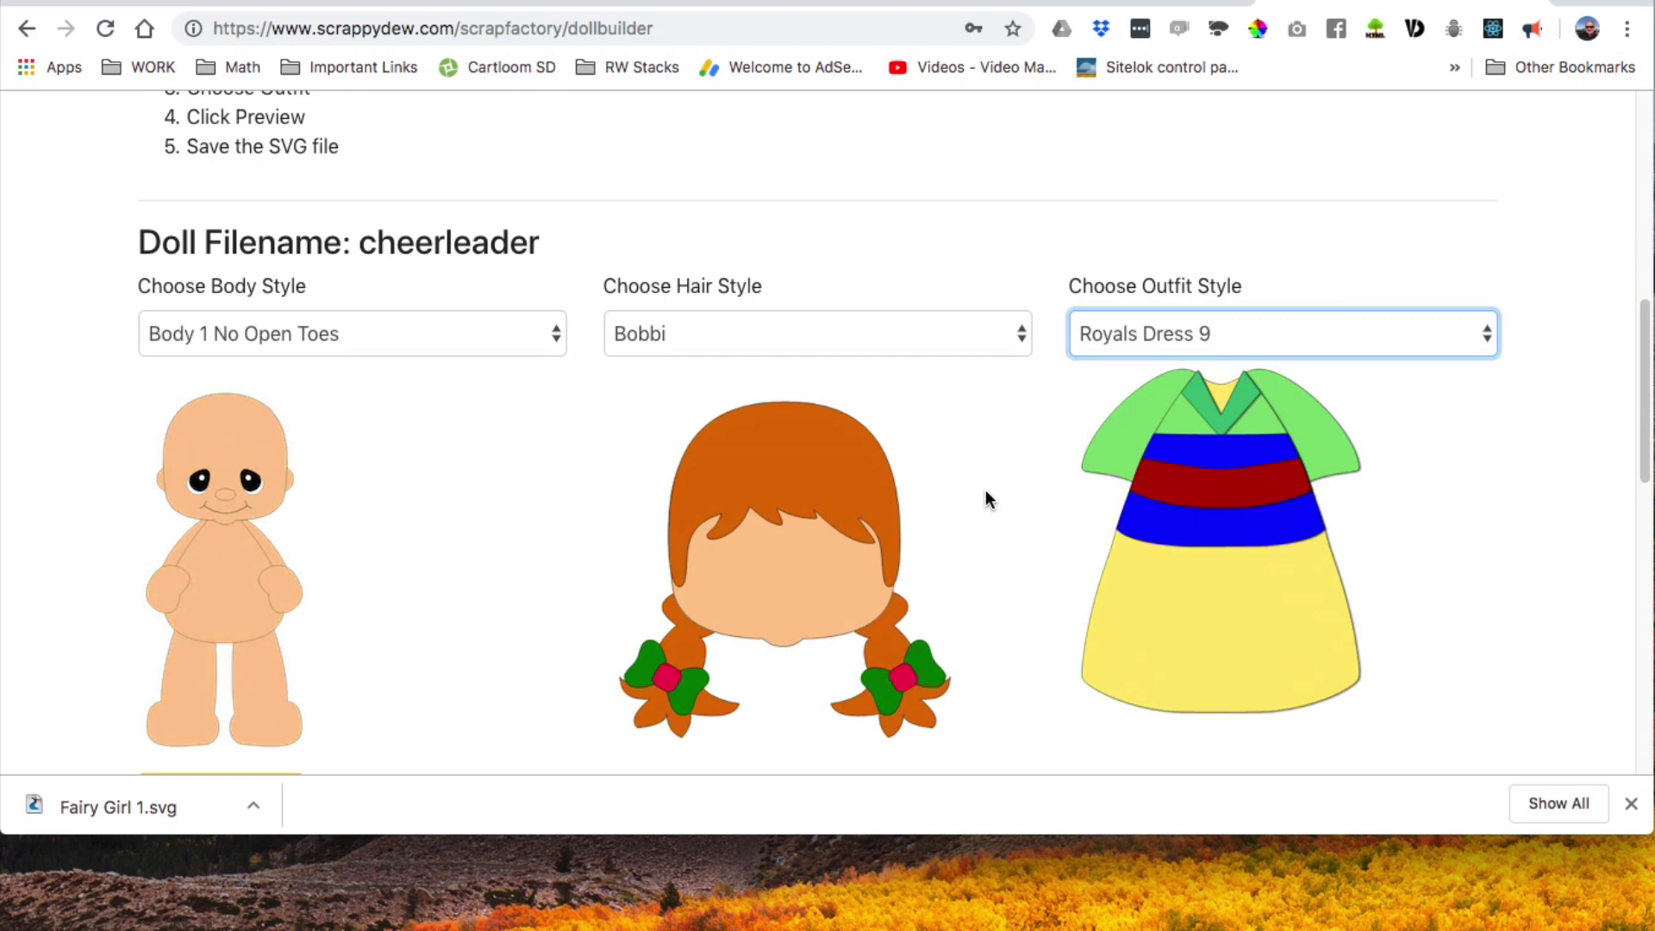
{"action": "scroll", "coordinate": [938, 448], "scroll_direction": "up", "scroll_amount": 2}
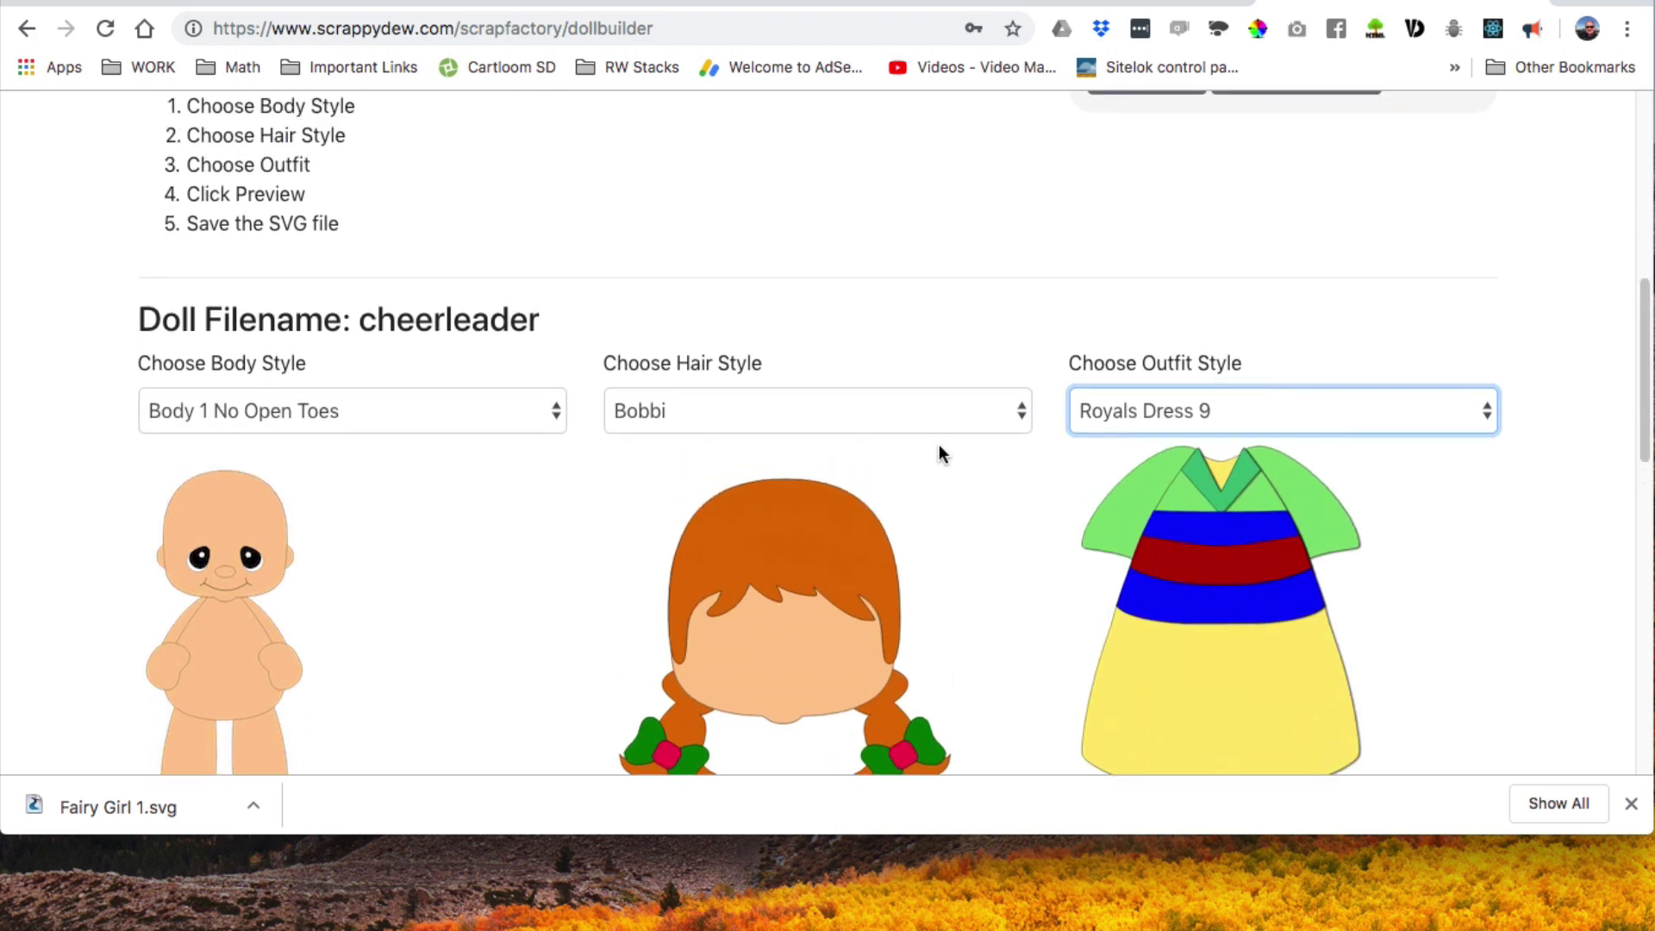
{"action": "scroll", "coordinate": [940, 446], "scroll_direction": "up", "scroll_amount": 2}
{"action": "scroll", "coordinate": [941, 446], "scroll_direction": "up", "scroll_amount": 2}
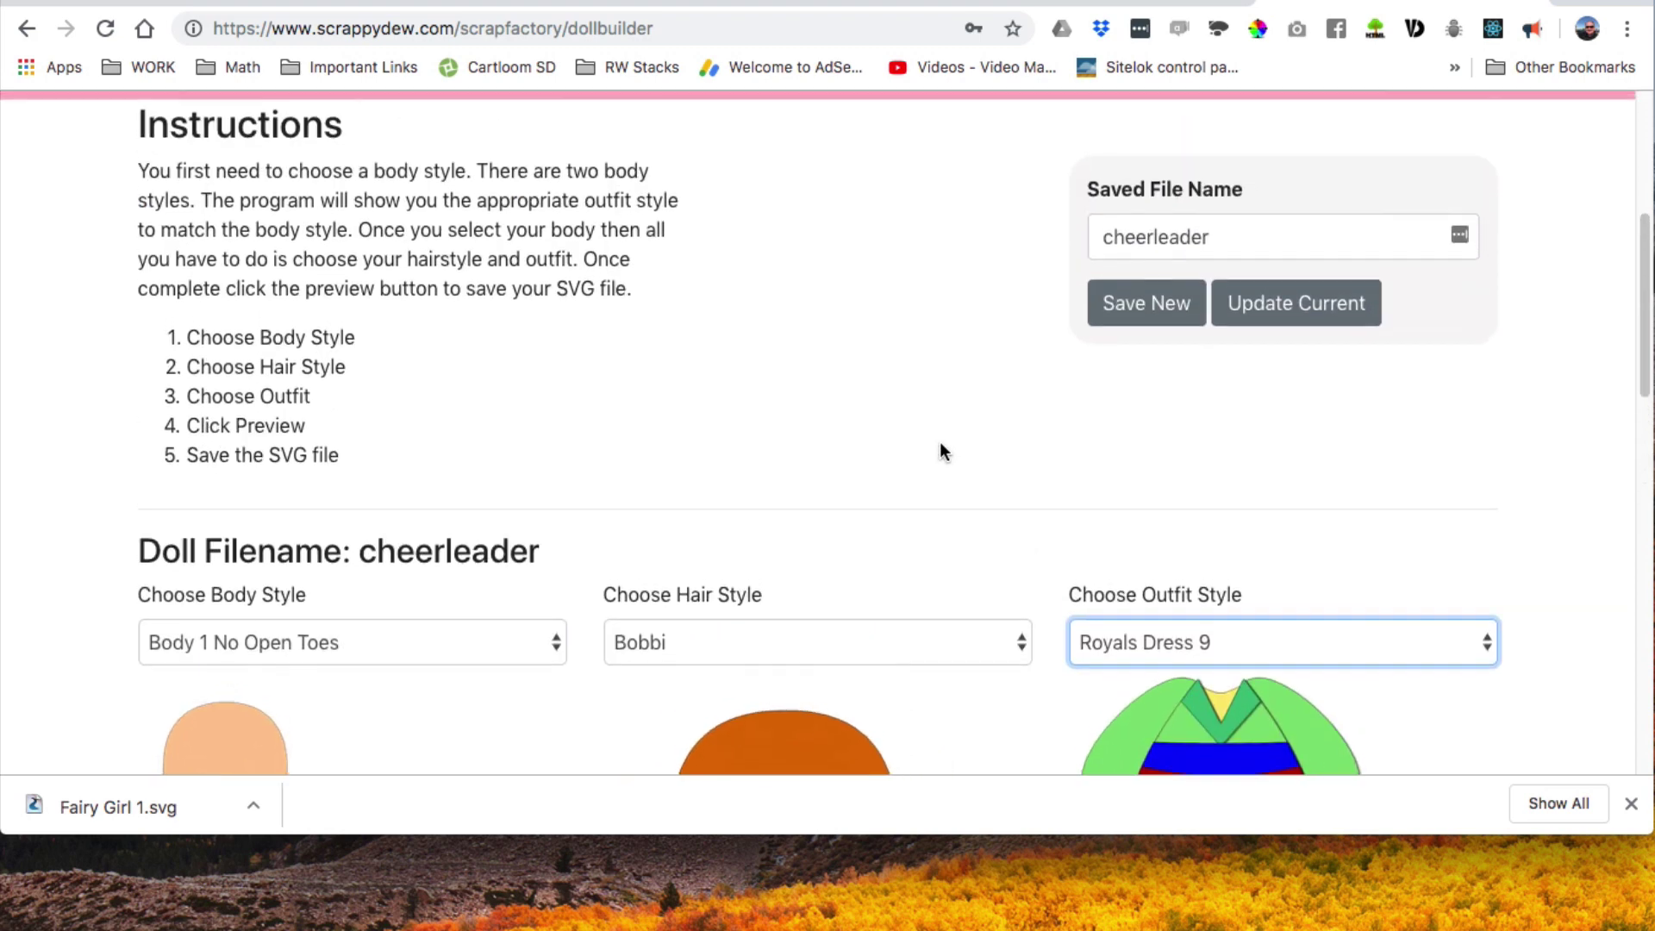
{"action": "scroll", "coordinate": [905, 446], "scroll_direction": "down", "scroll_amount": 3}
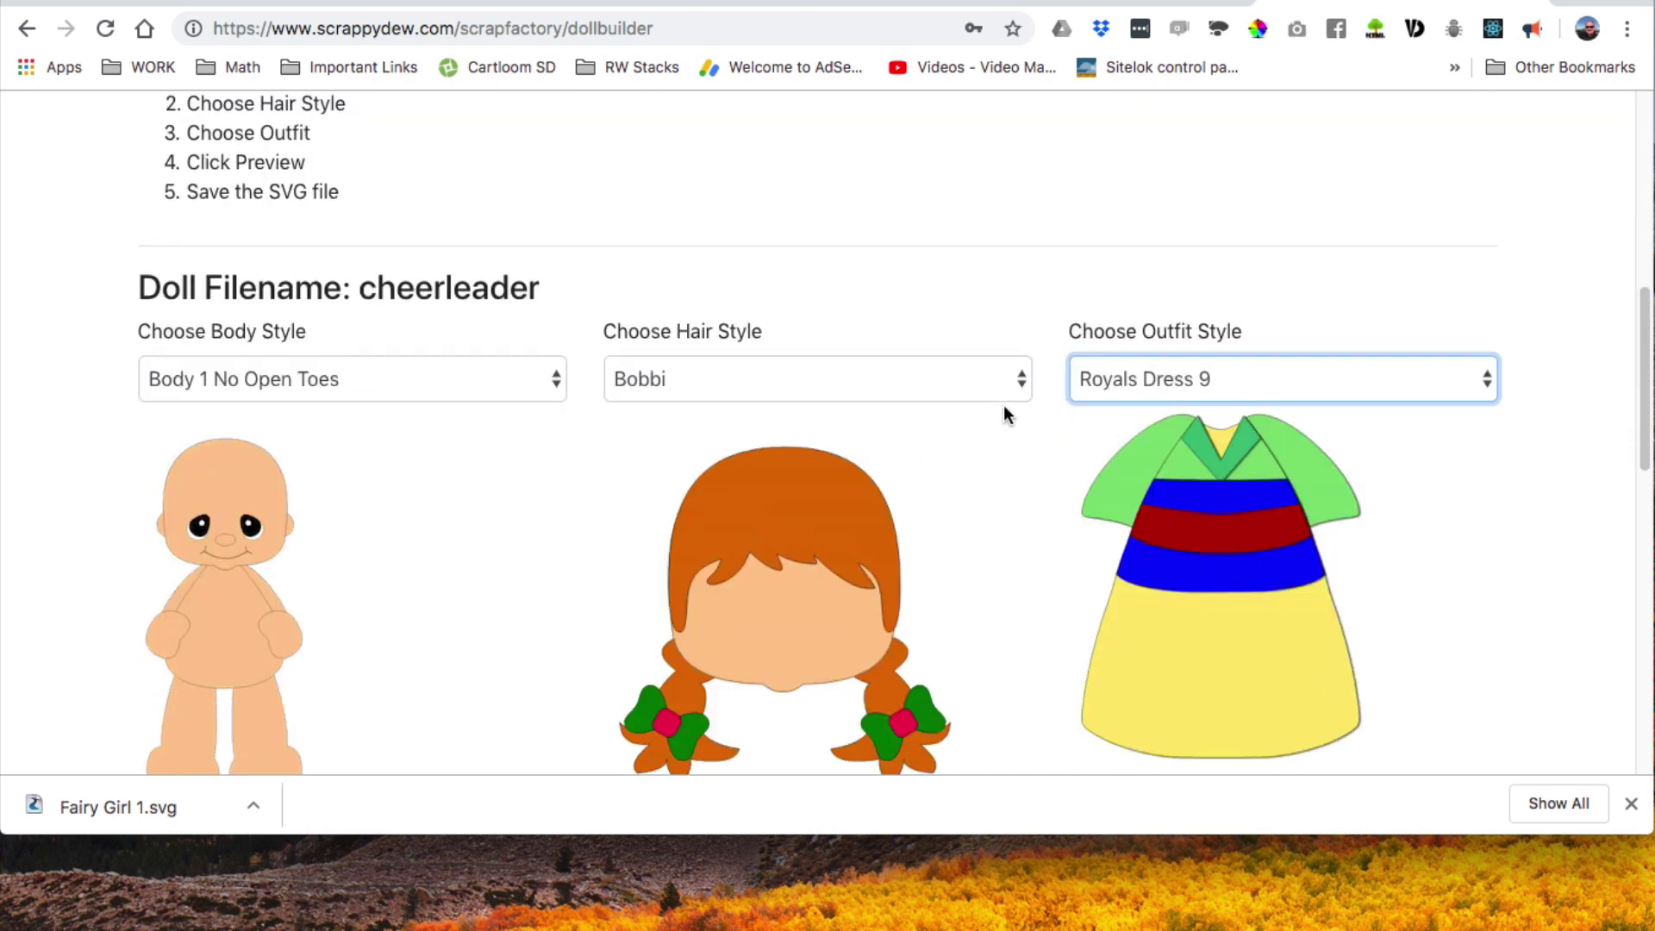